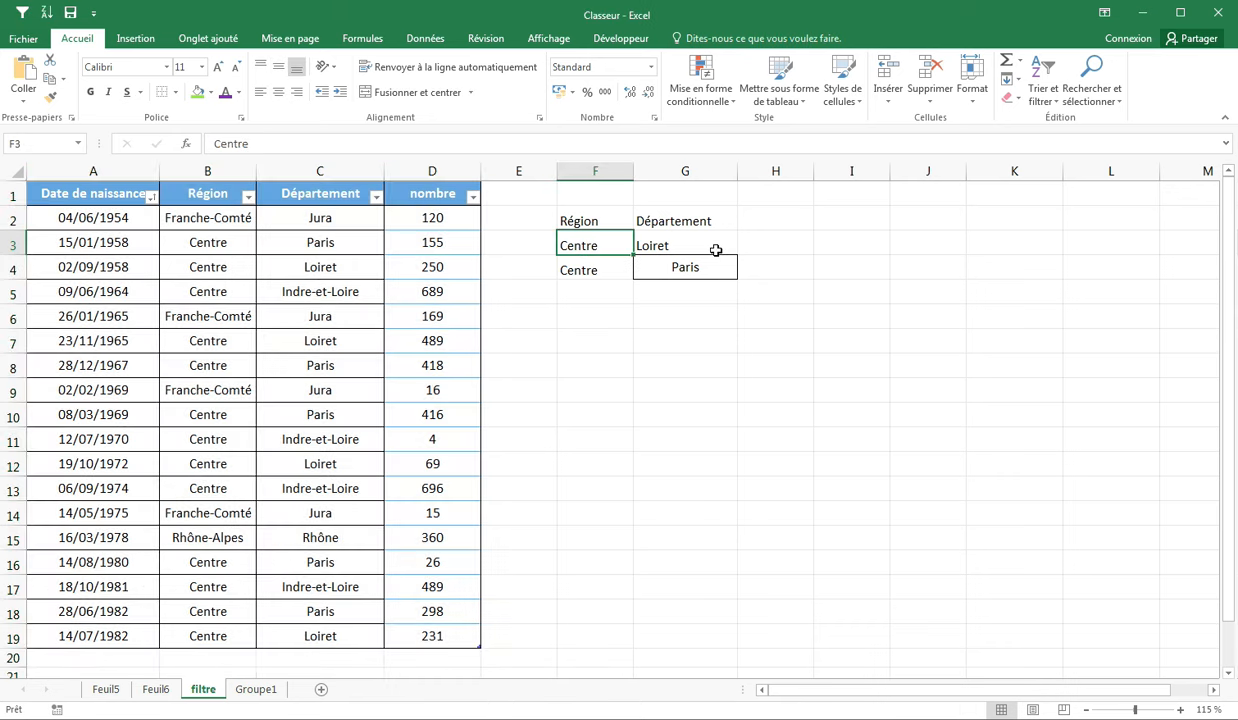
Examine the Région and Département criteria in F3:G4 alongside the data table in columns A to D
click(710, 250)
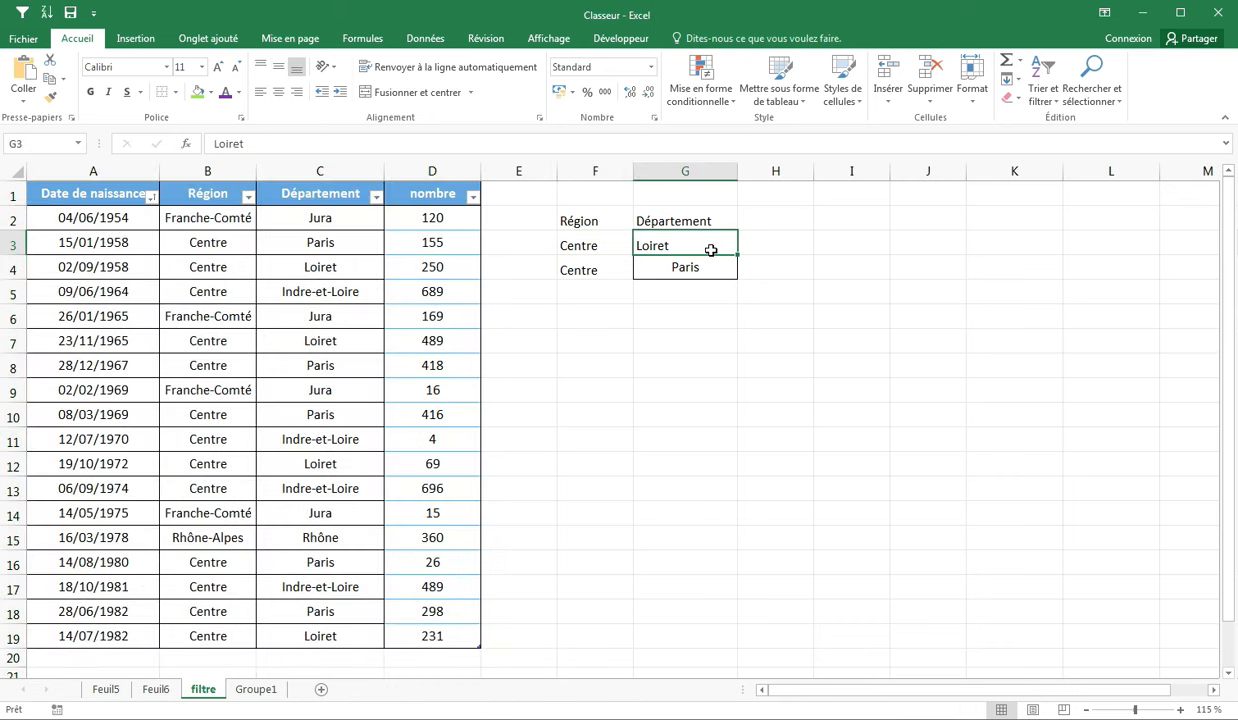
click(586, 271)
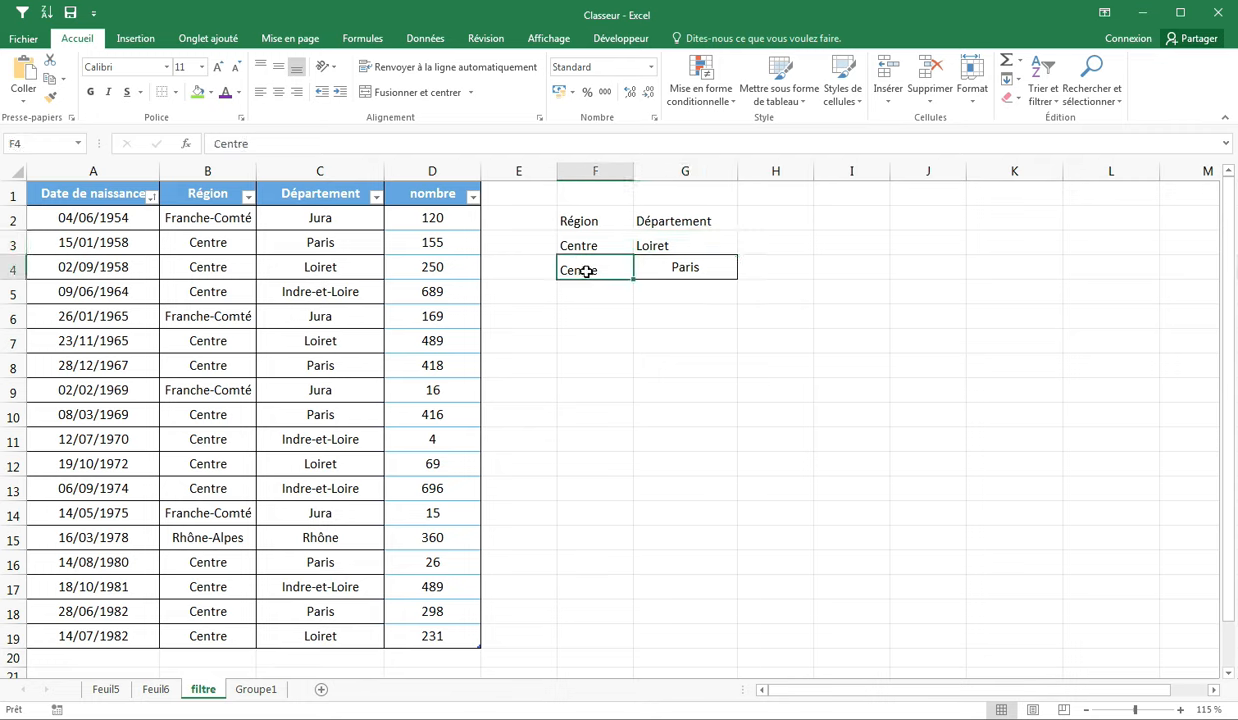
click(720, 266)
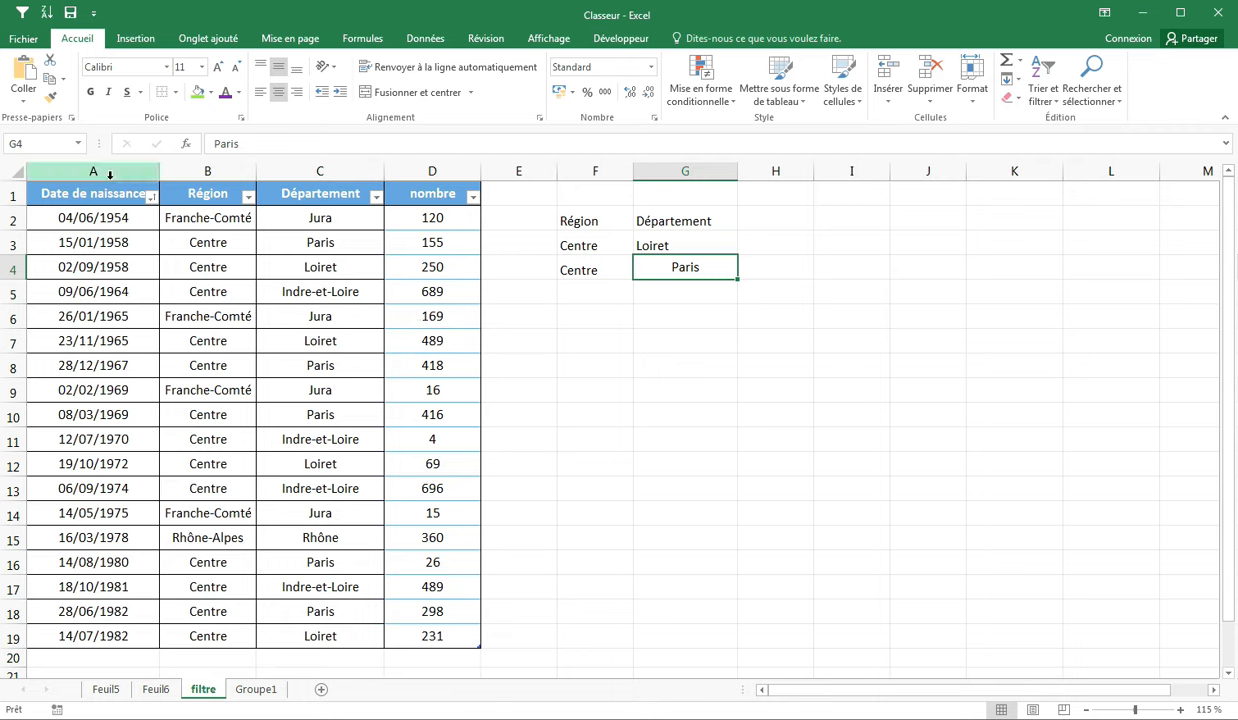
drag(110, 175, 442, 178)
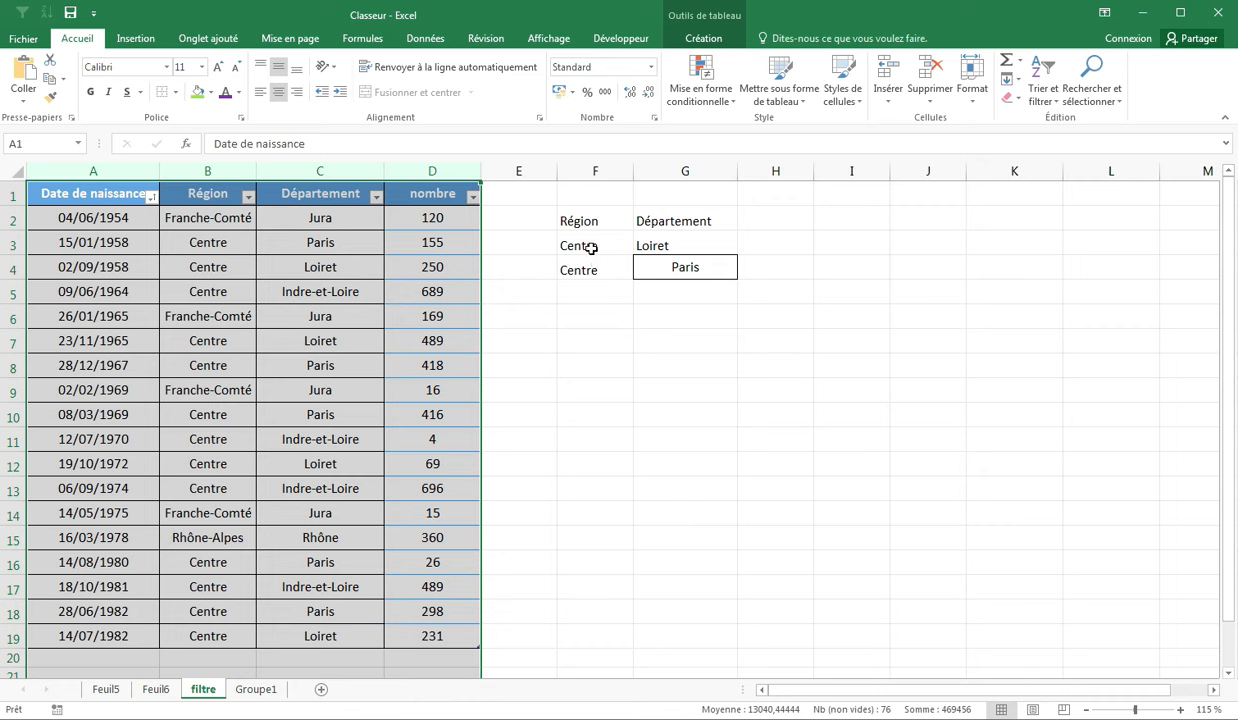
drag(590, 248, 700, 273)
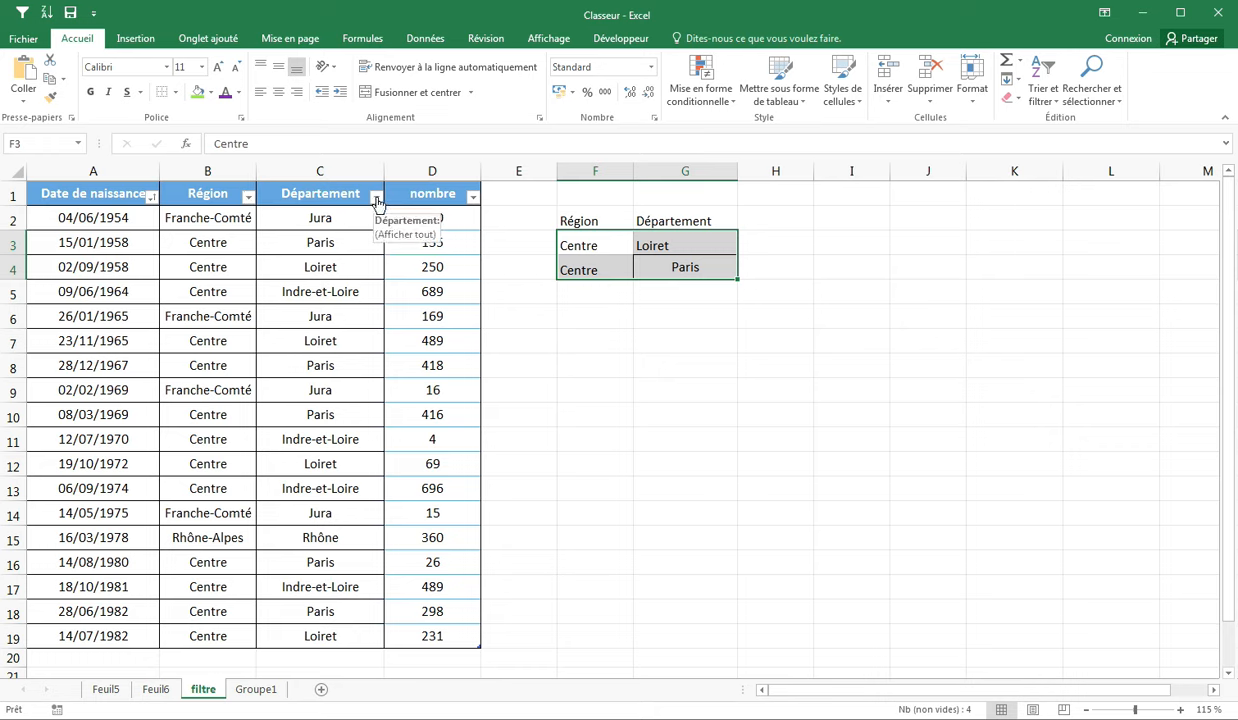
Filter the table's Région column to show only Centre
click(191, 196)
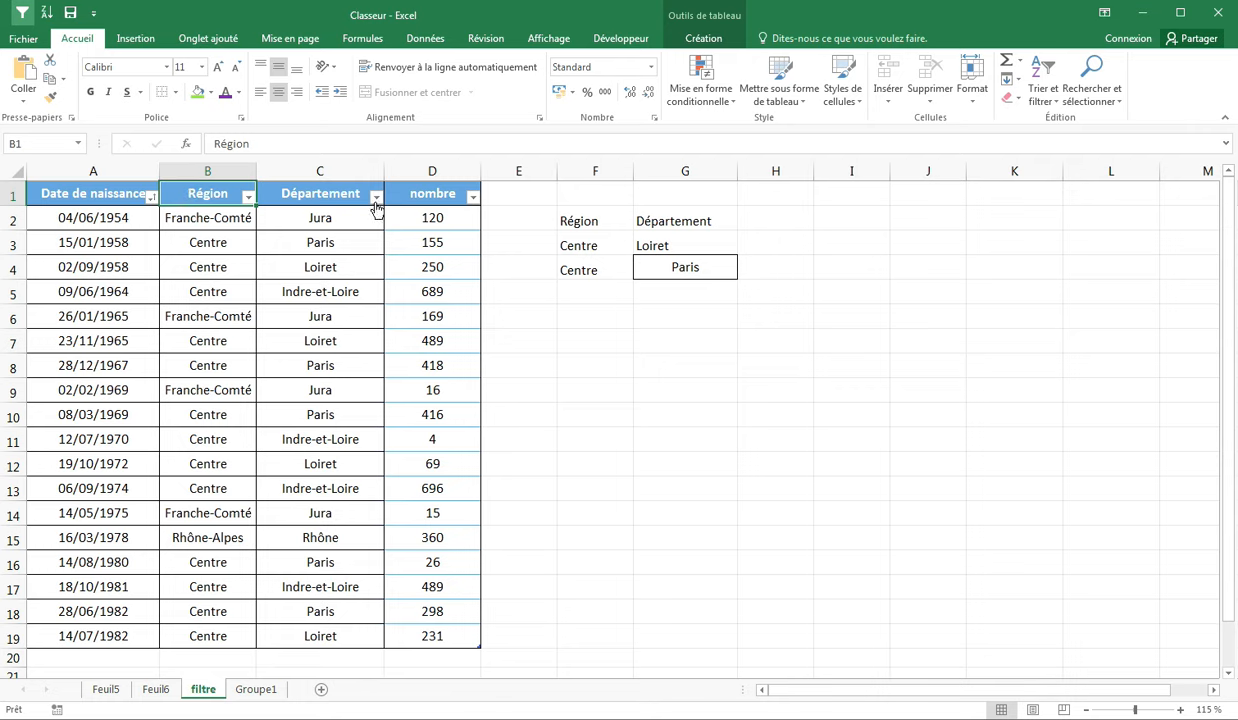
click(249, 198)
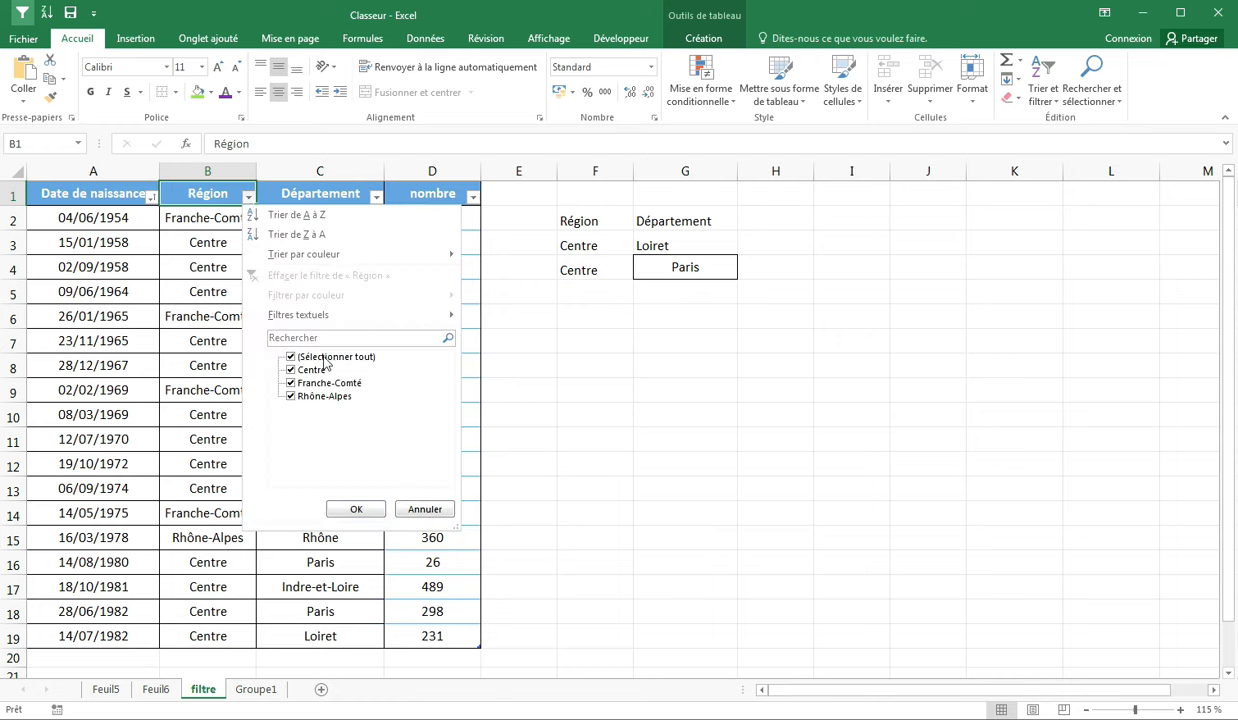
click(290, 356)
click(291, 369)
click(354, 510)
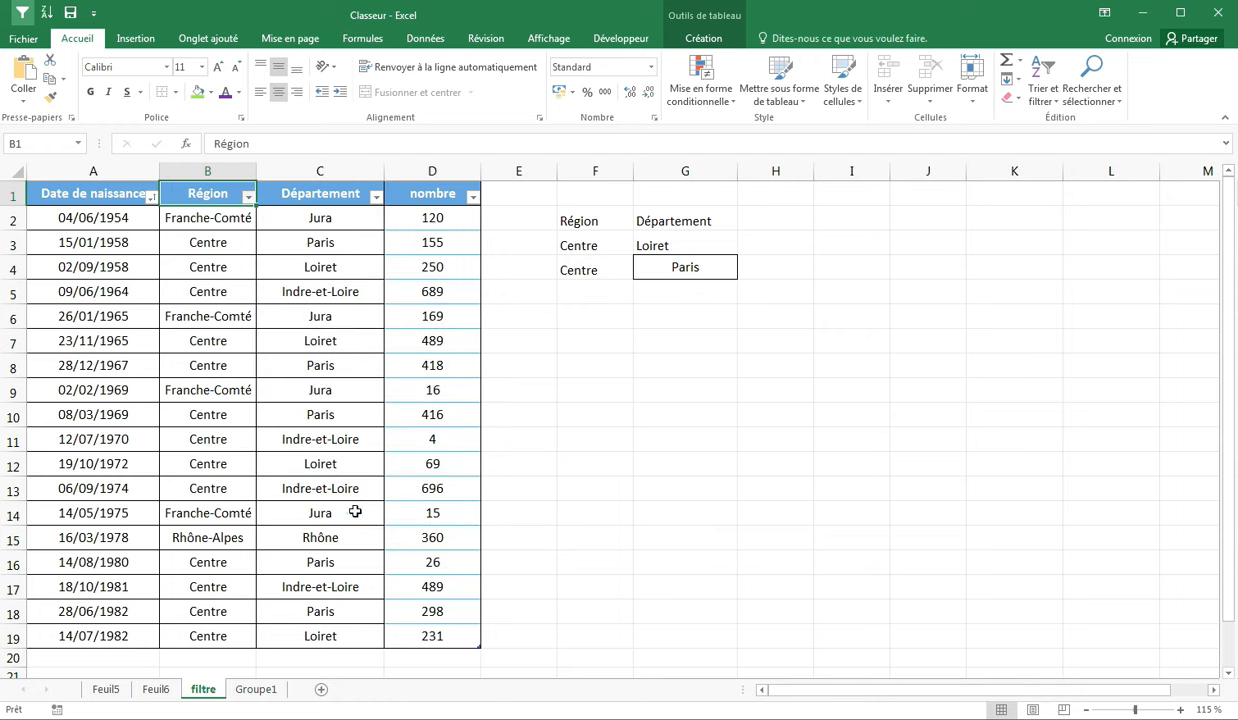
Filter the table's Département column to show only Loiret and Paris
click(376, 196)
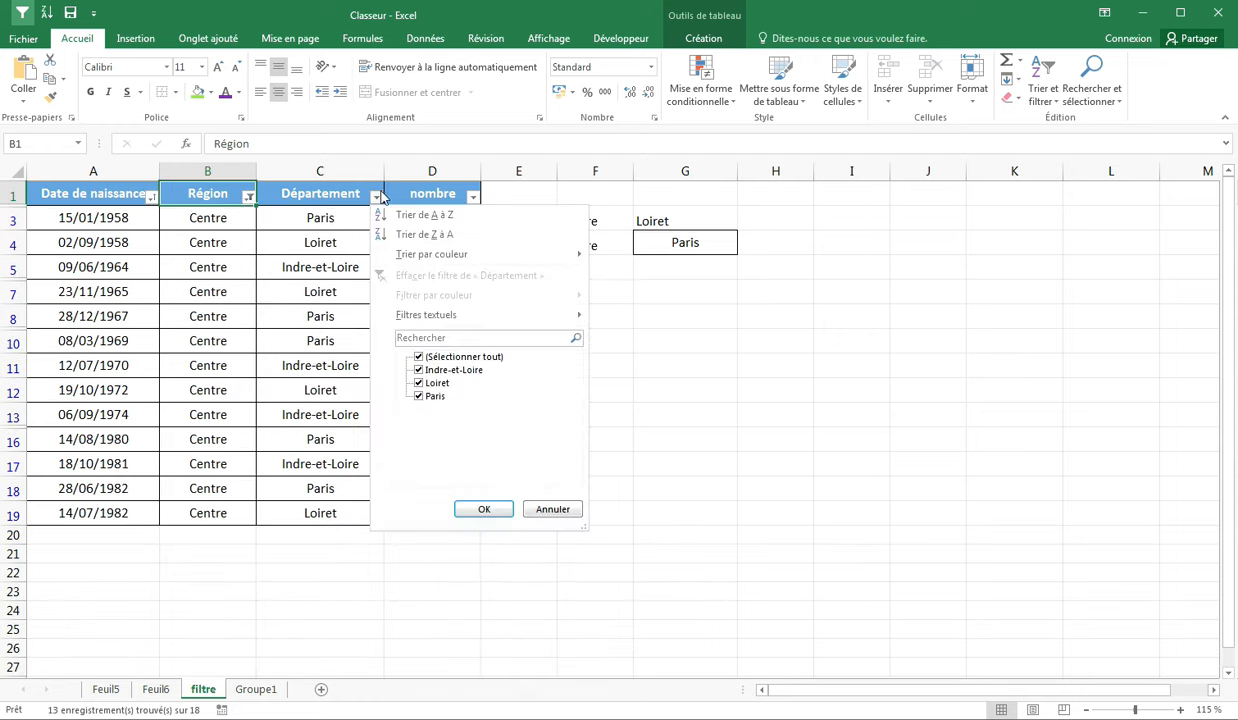
click(440, 357)
click(436, 383)
click(435, 396)
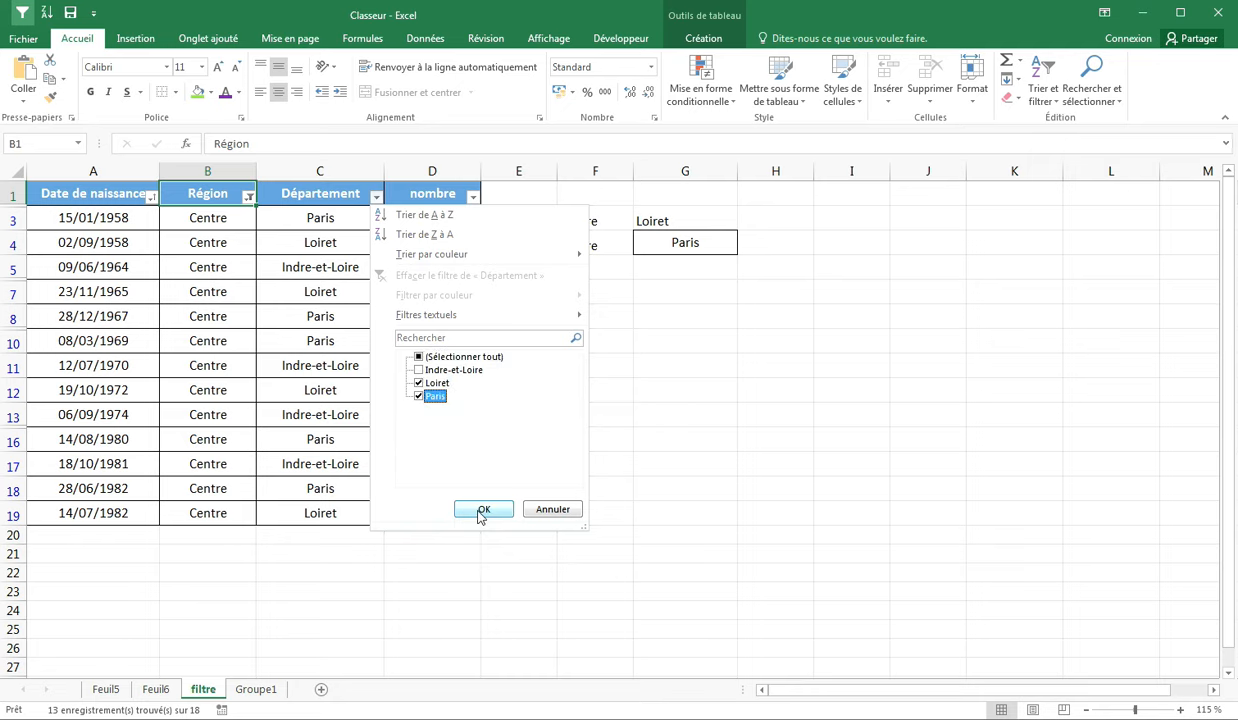
click(483, 511)
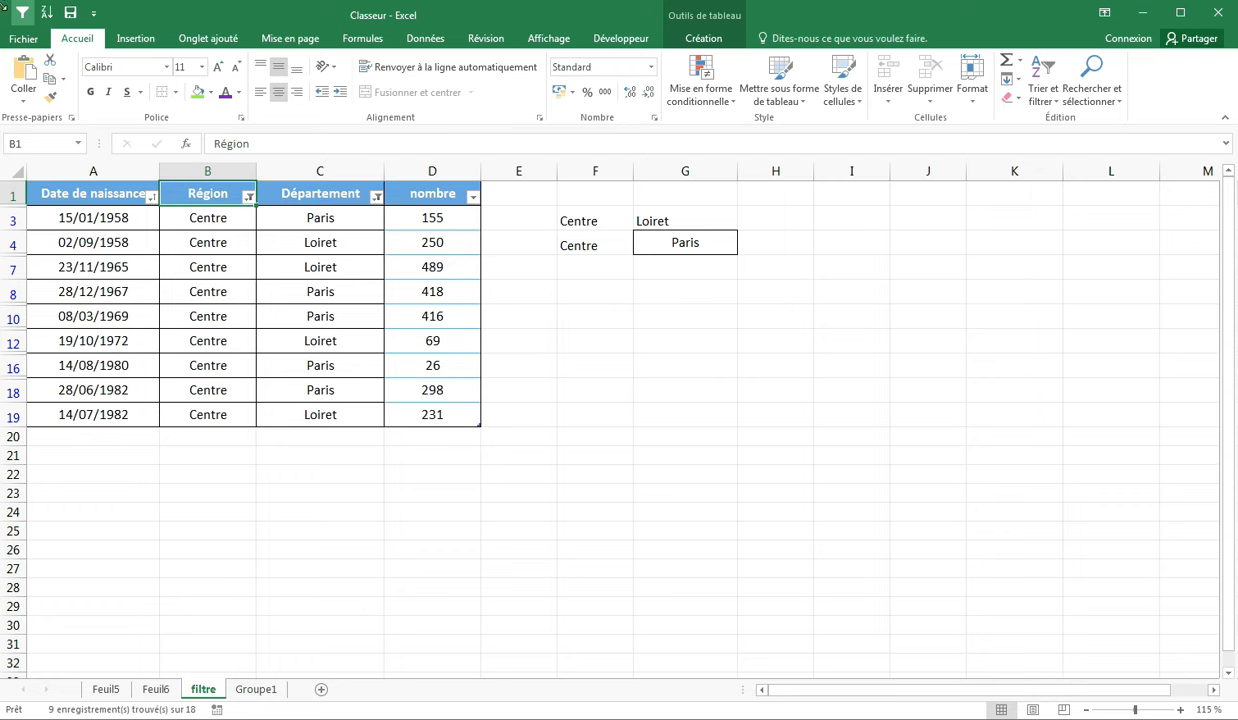
Turn off filtering on the data table and select a cell inside it
click(20, 20)
click(322, 291)
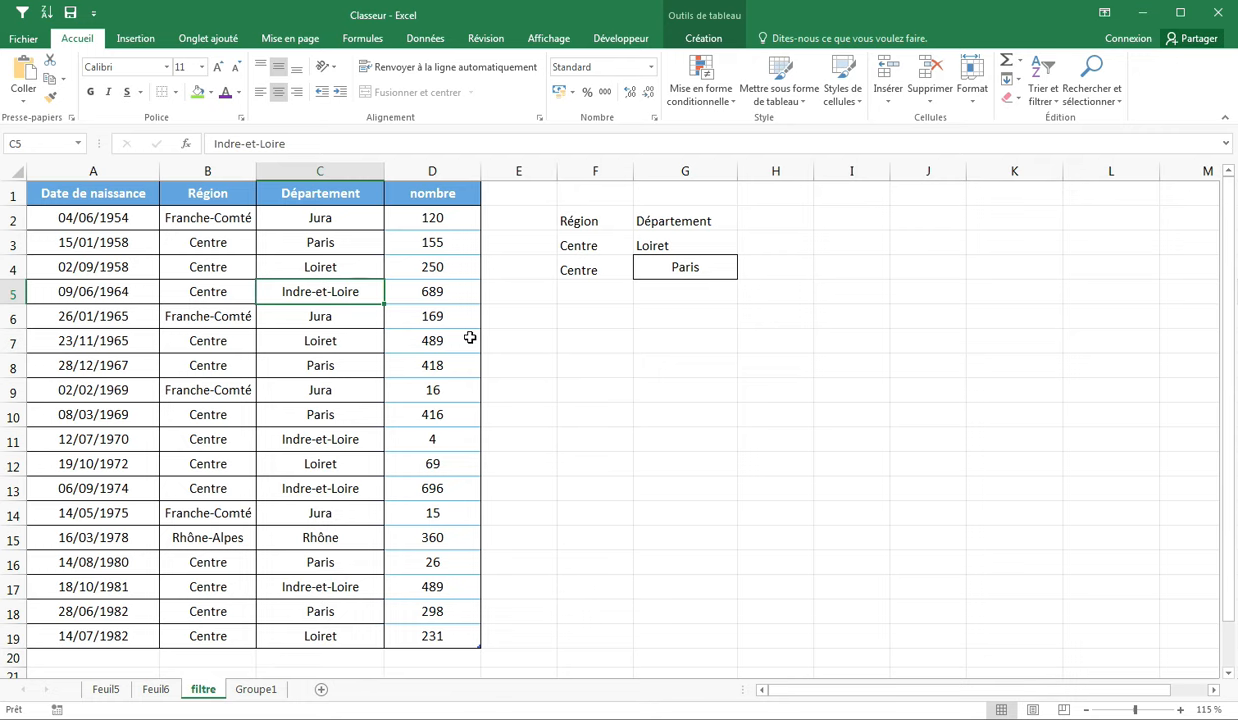
Start an advanced filter and set its list range to the whole data table, A1:D19
click(425, 40)
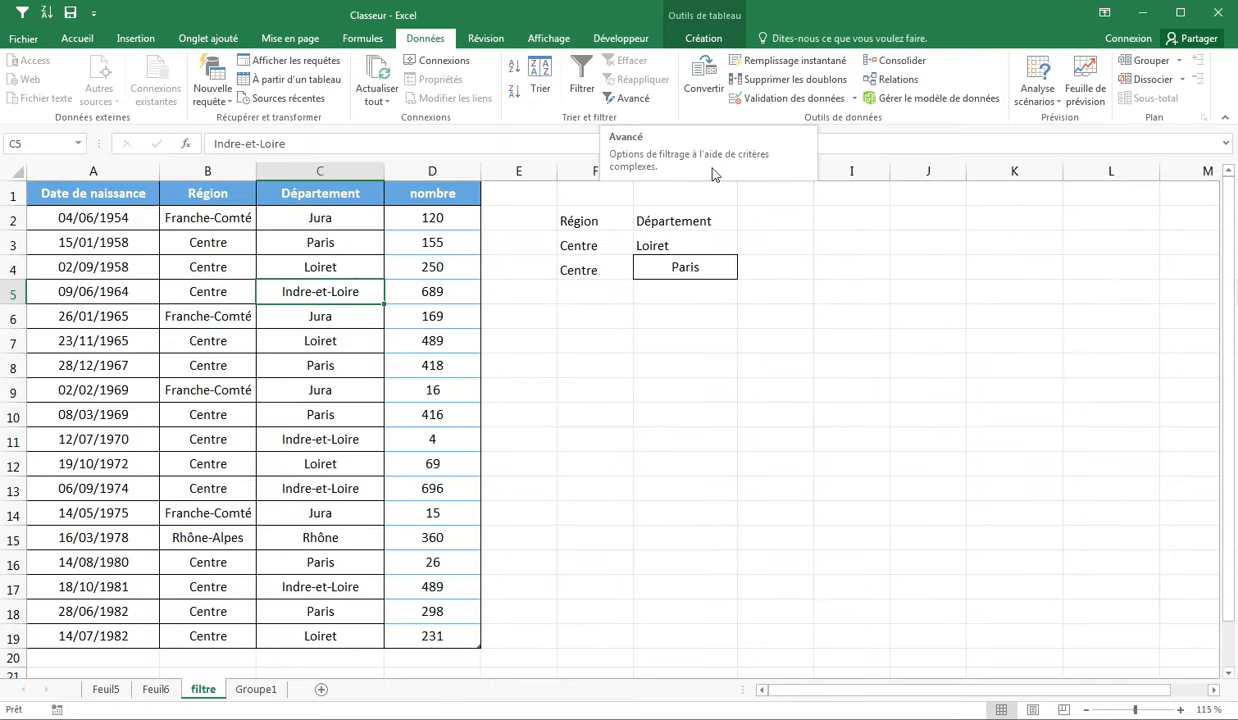
click(613, 98)
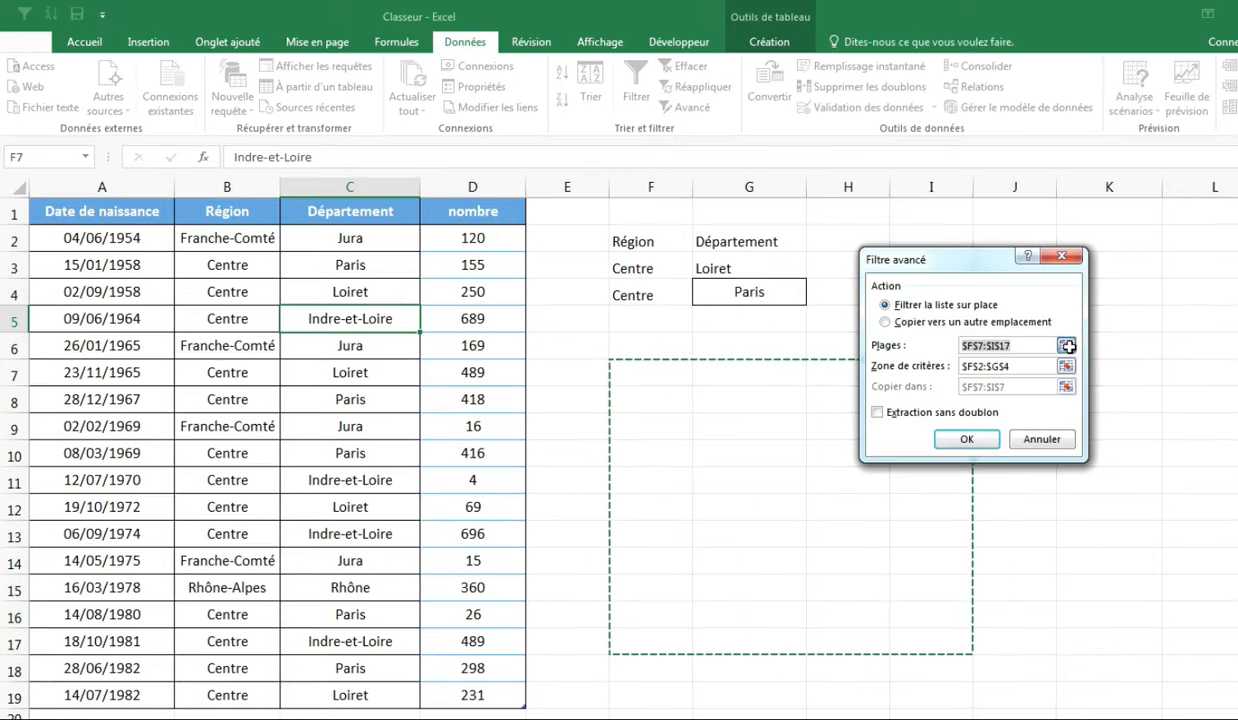
click(973, 317)
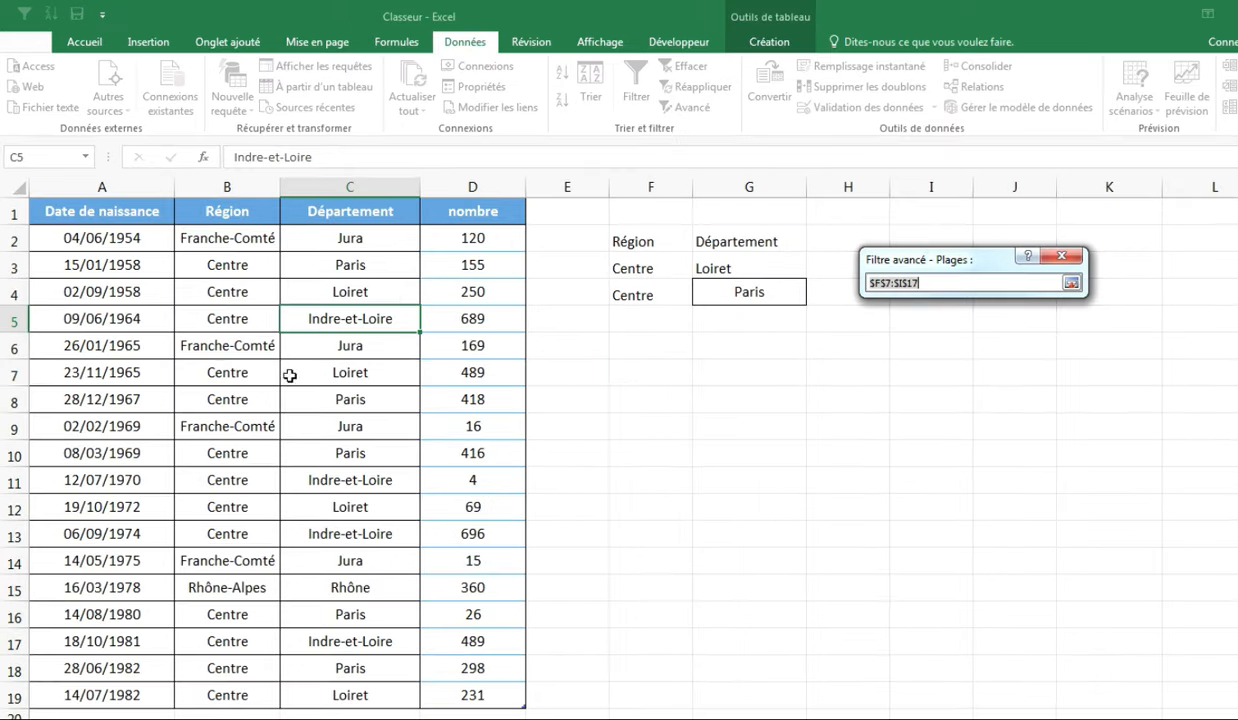
drag(86, 211, 423, 699)
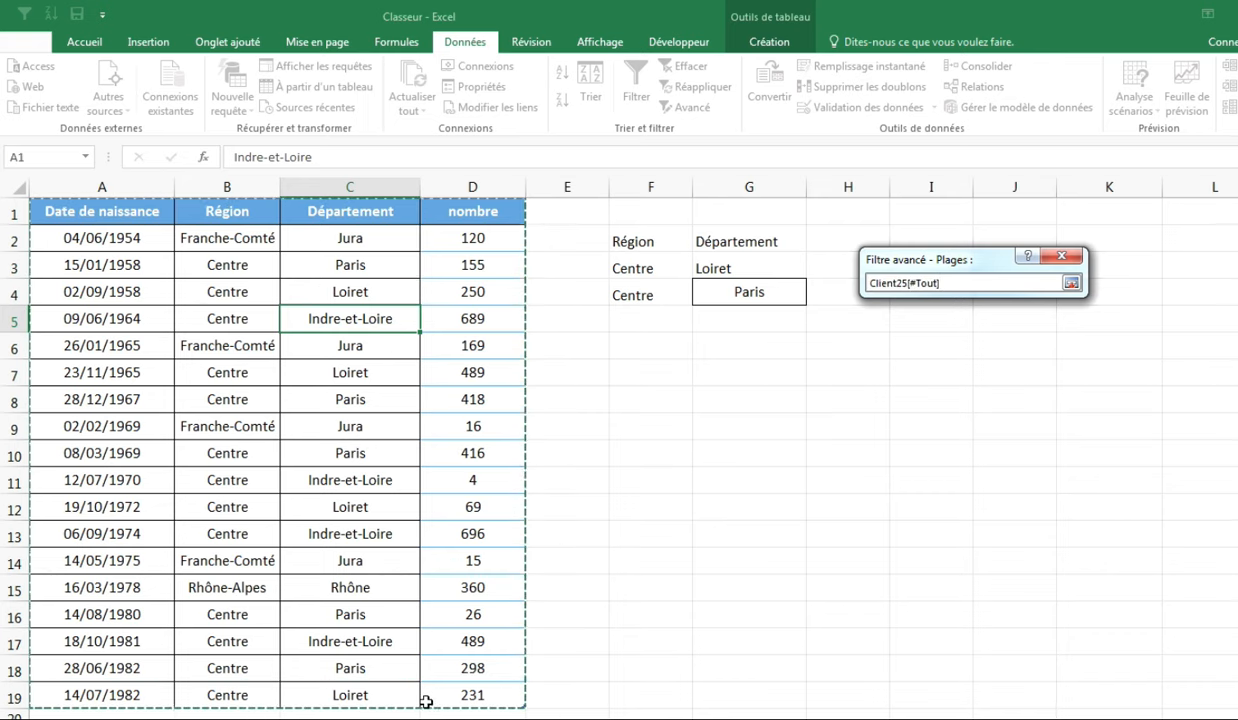
click(1071, 284)
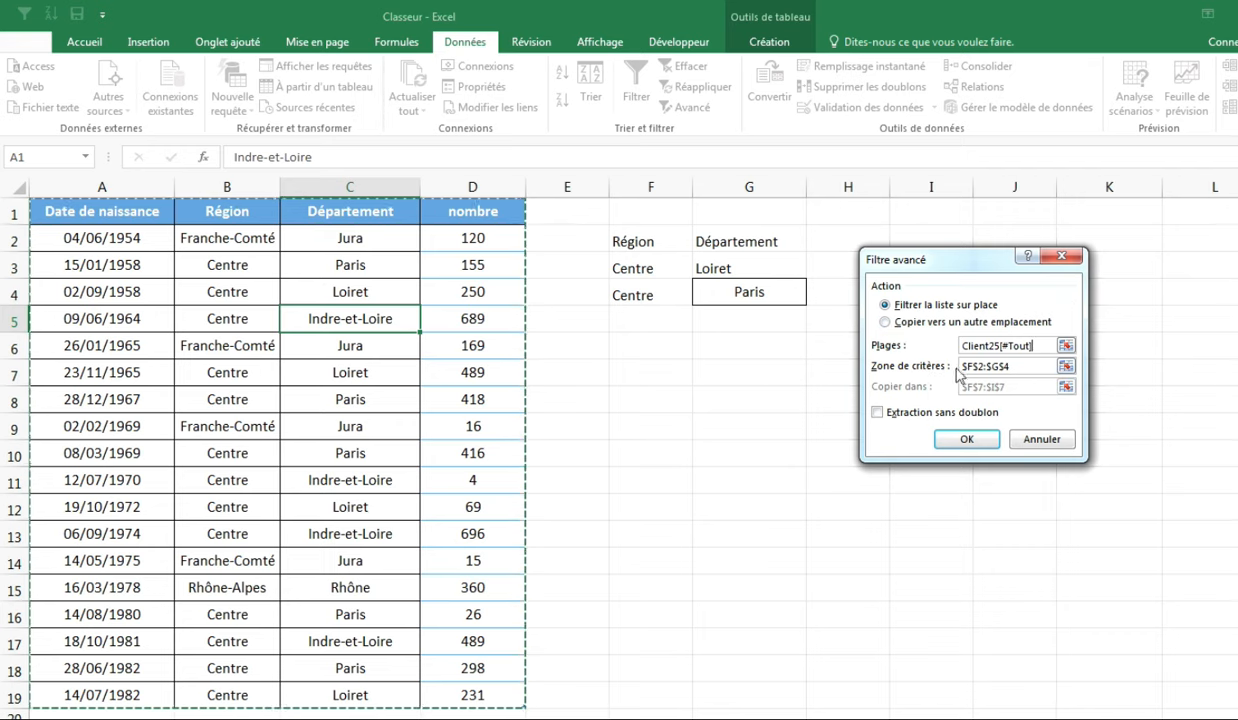
Set the advanced filter's criteria range to F2:G4, headers included
click(1067, 366)
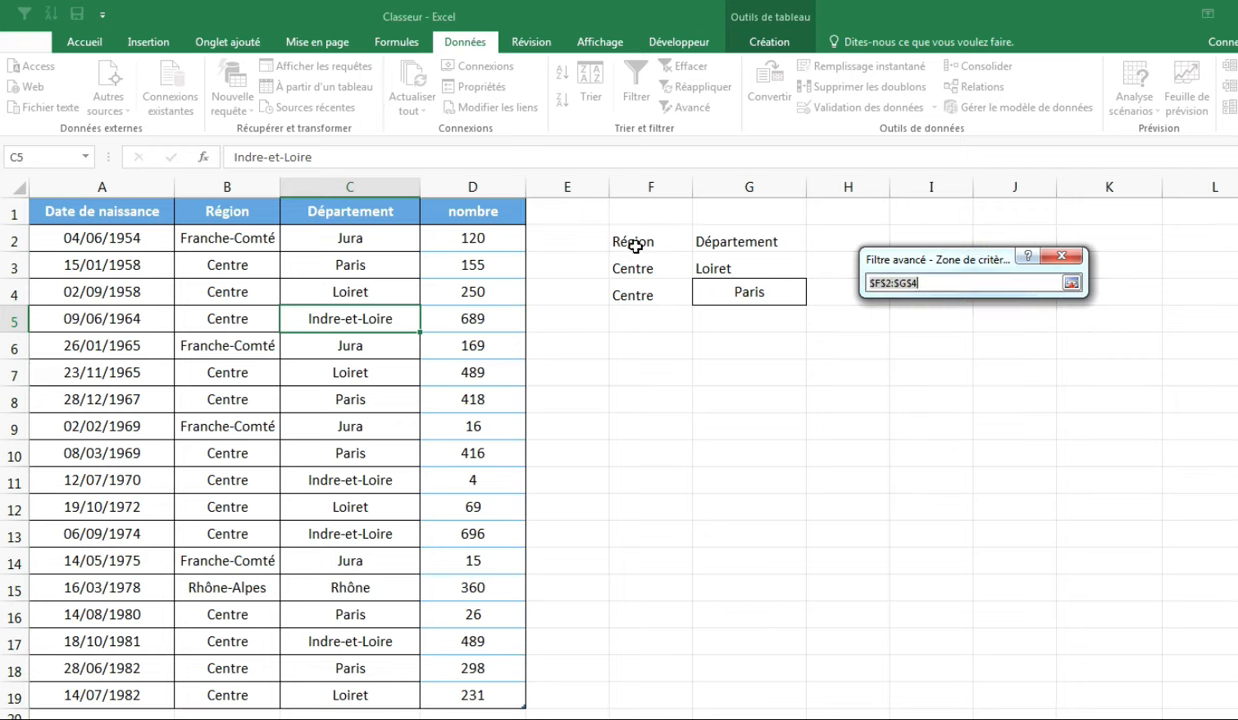
drag(634, 240, 745, 292)
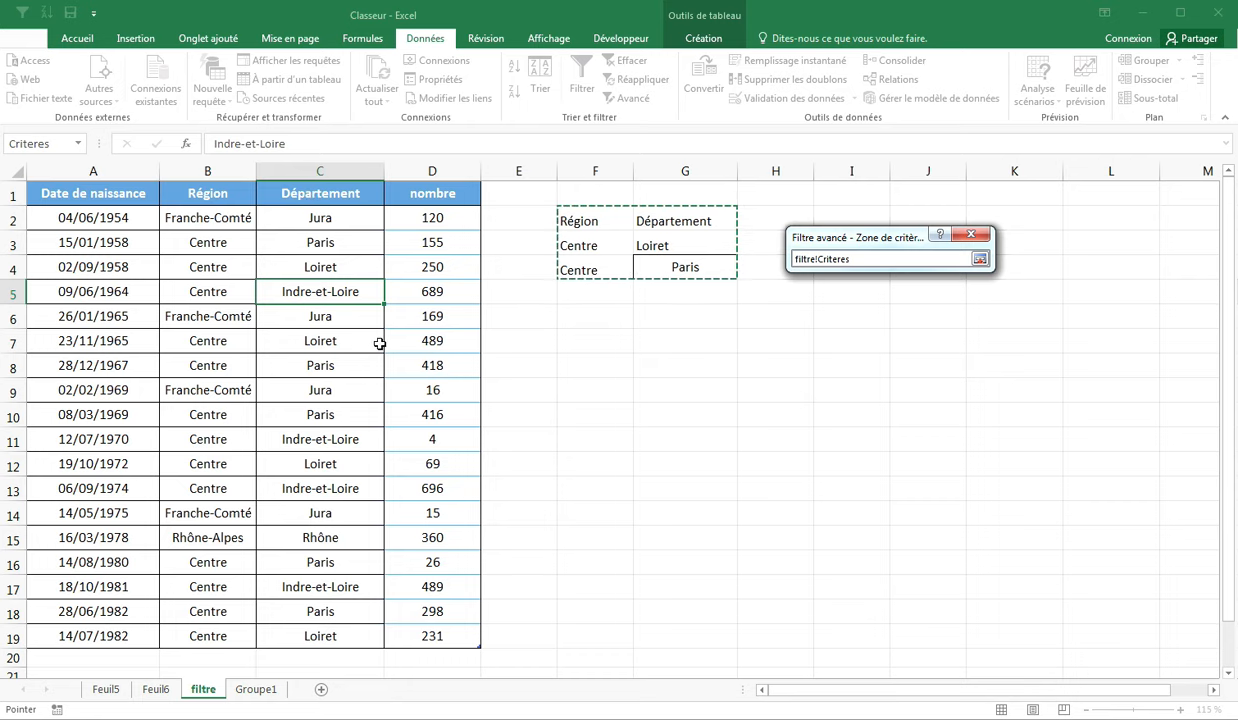
click(980, 260)
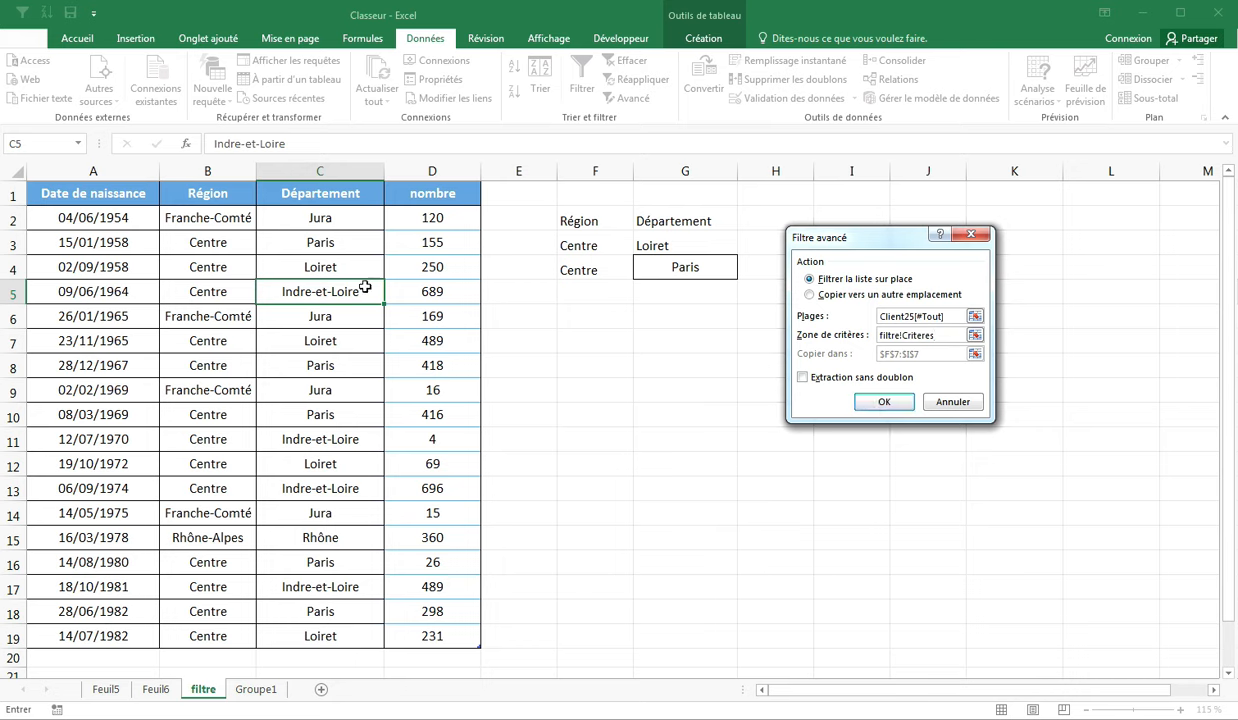
Replace the advanced filter's criteria range with the whole data table, A1:D19
drag(82, 172, 457, 234)
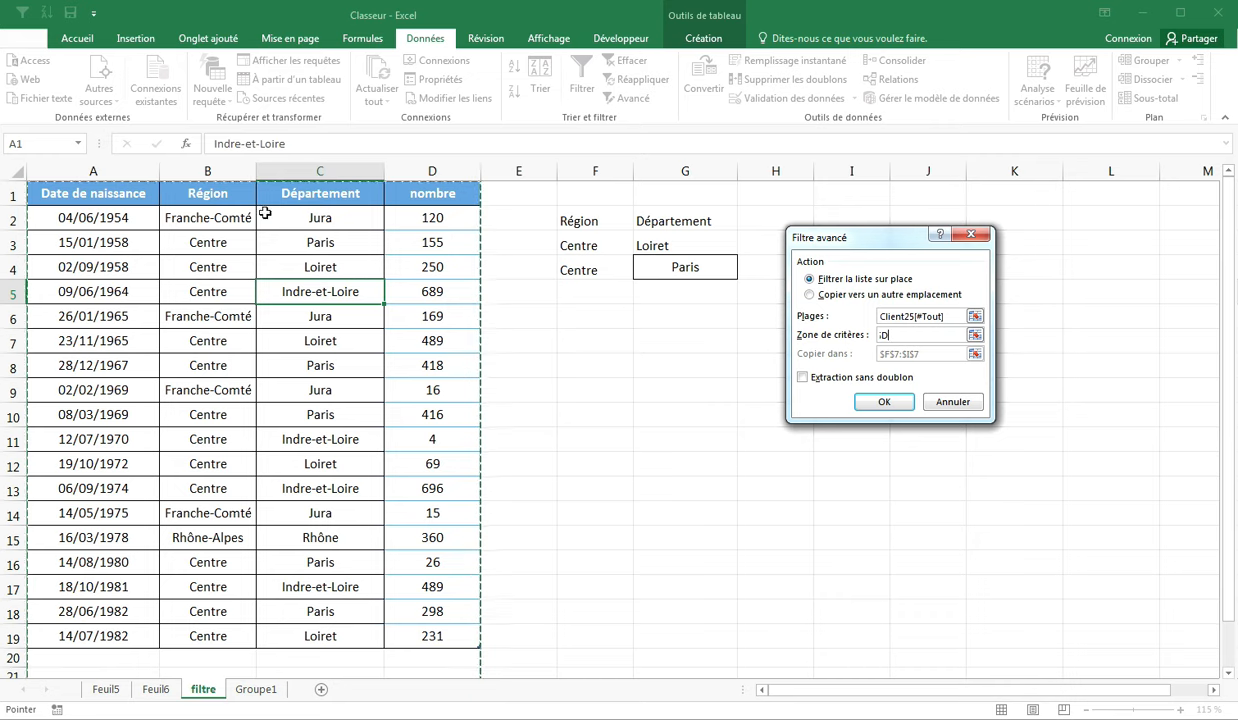
click(975, 335)
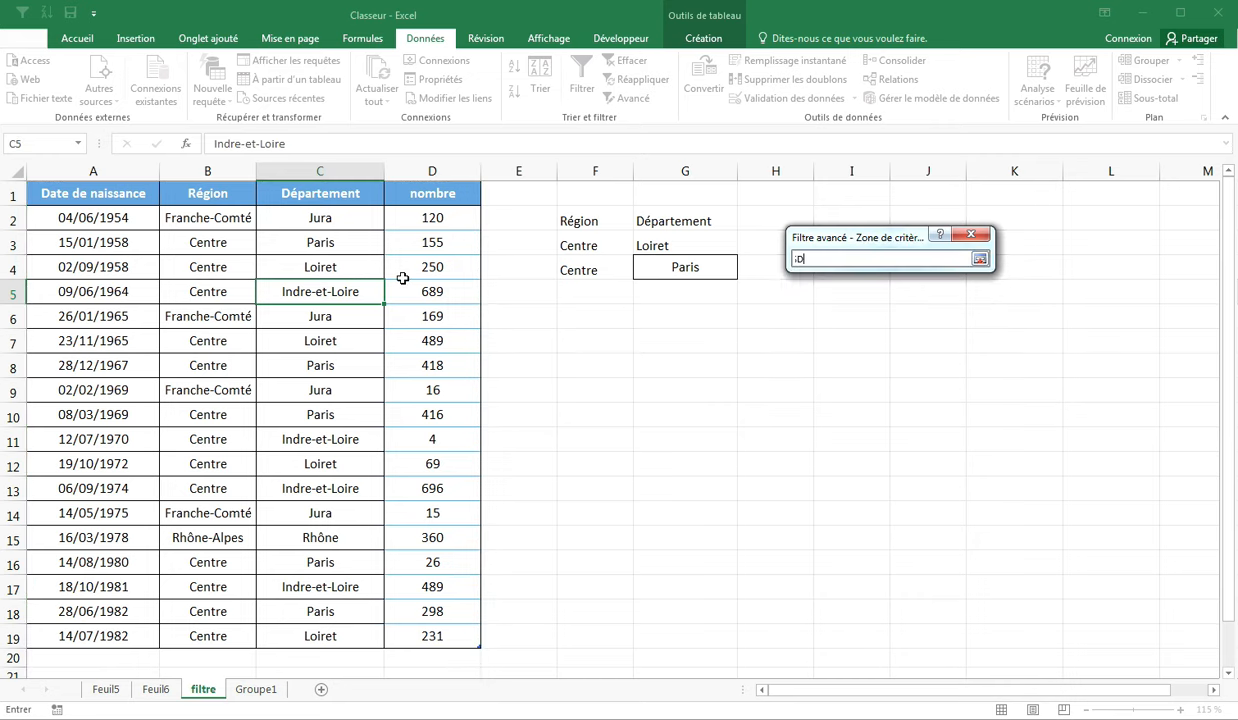
drag(83, 207, 436, 642)
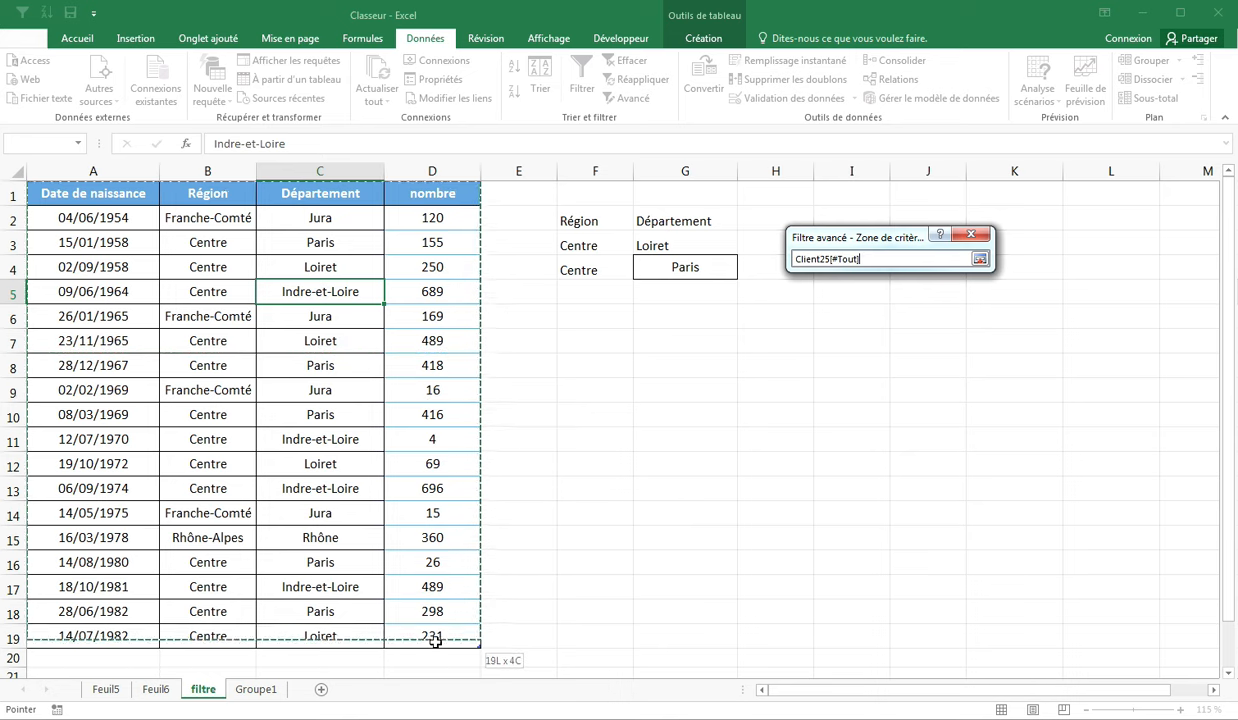
click(980, 259)
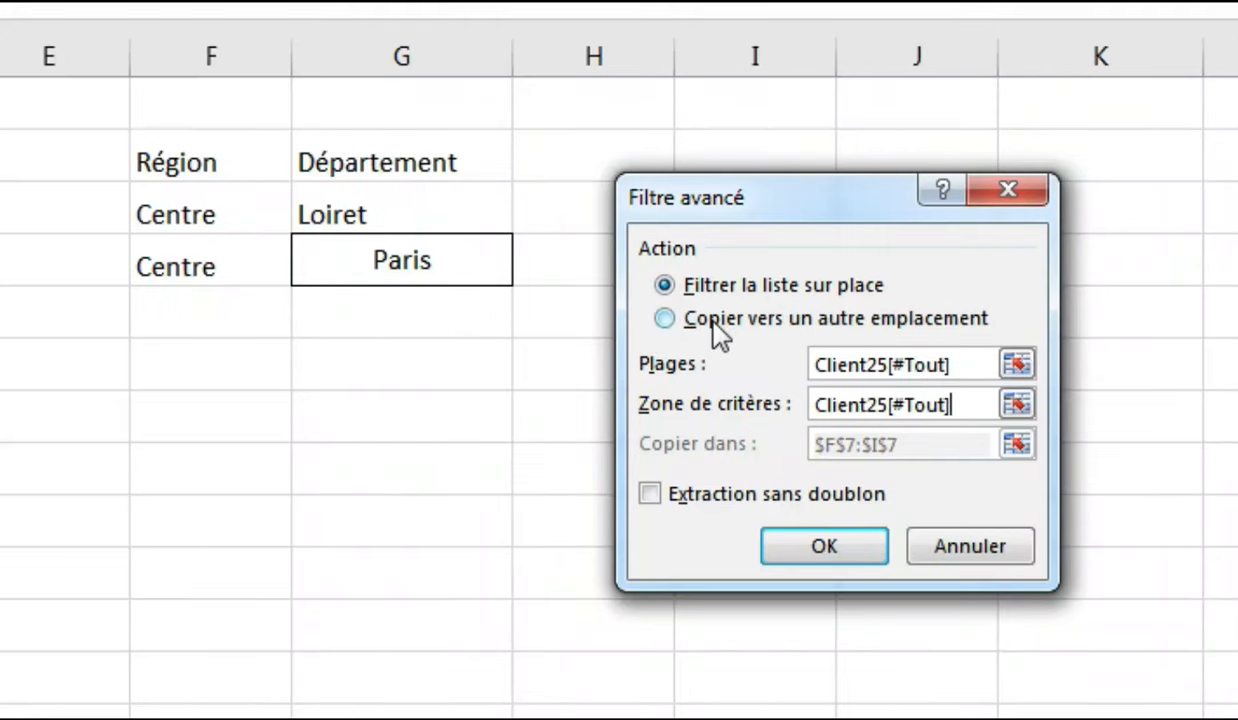
Set the advanced filter to copy its results to another location starting at F7, and run it
click(662, 322)
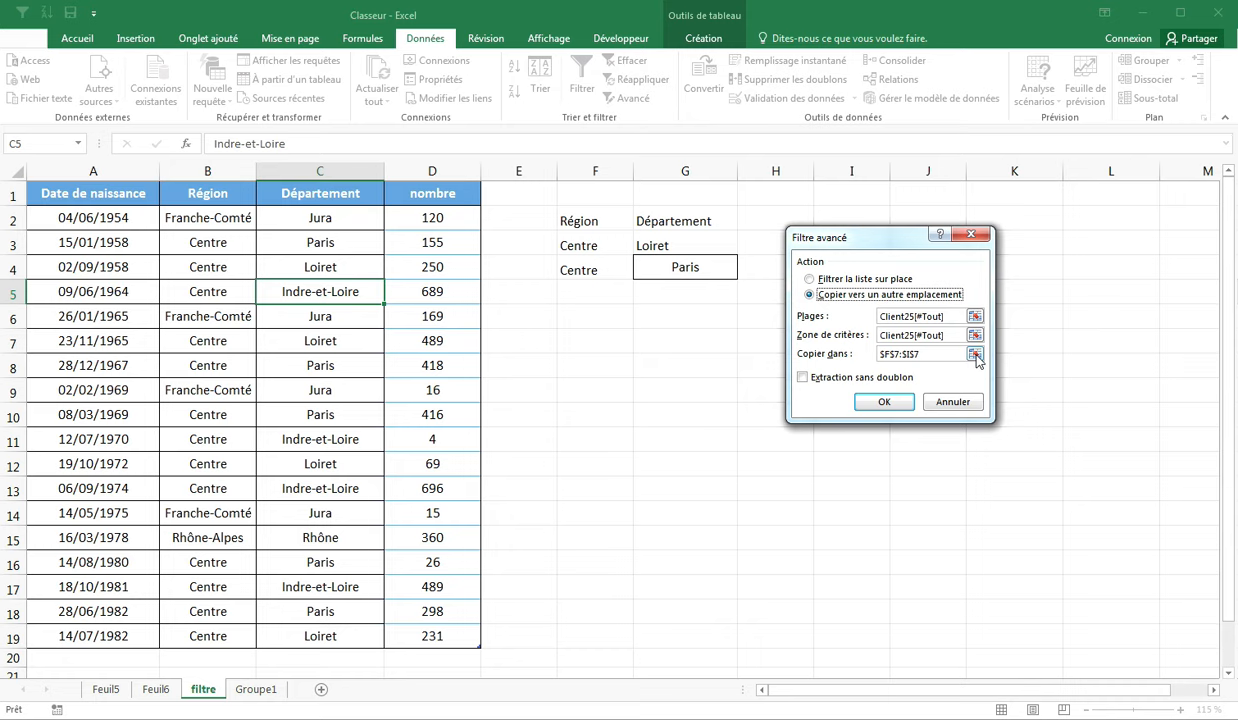
click(976, 356)
click(578, 341)
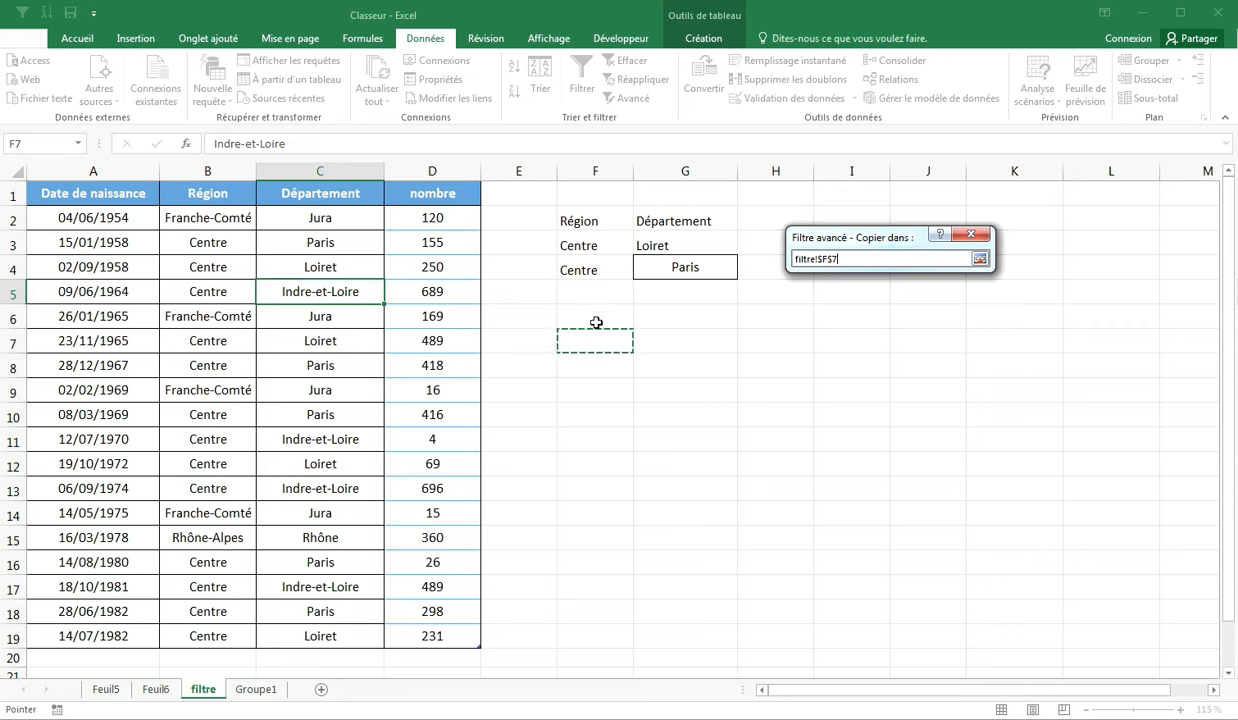
click(980, 259)
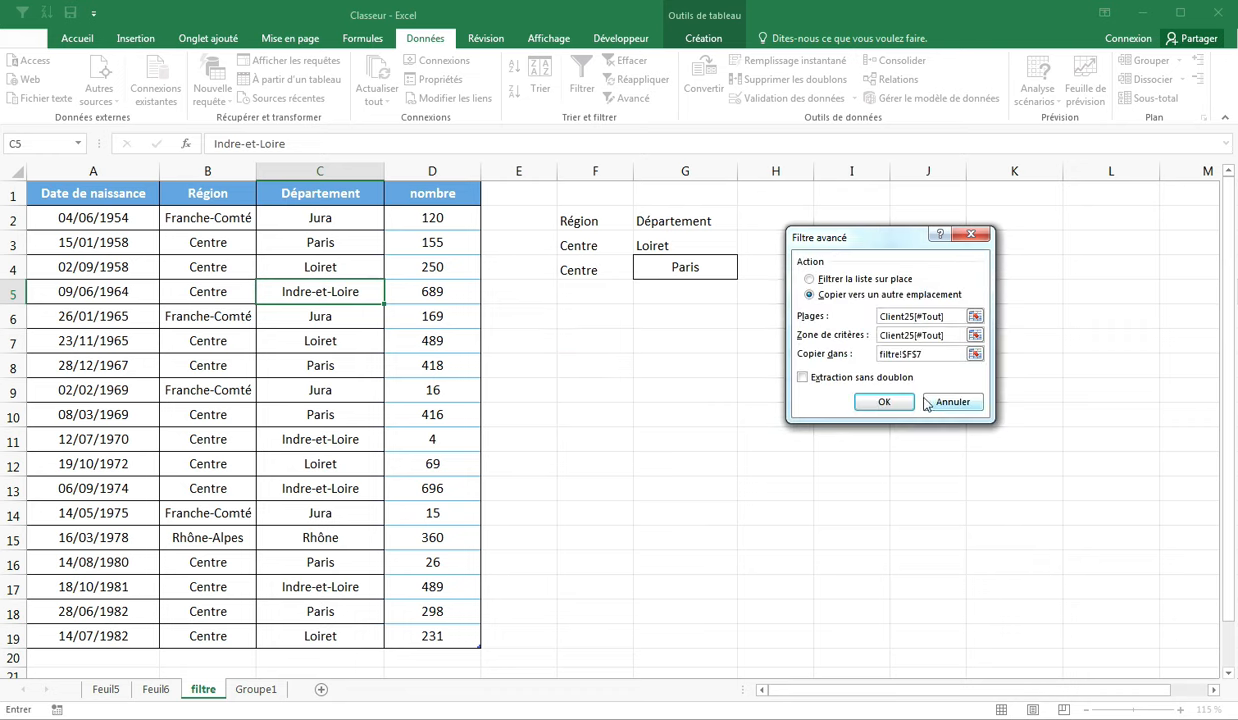
click(884, 402)
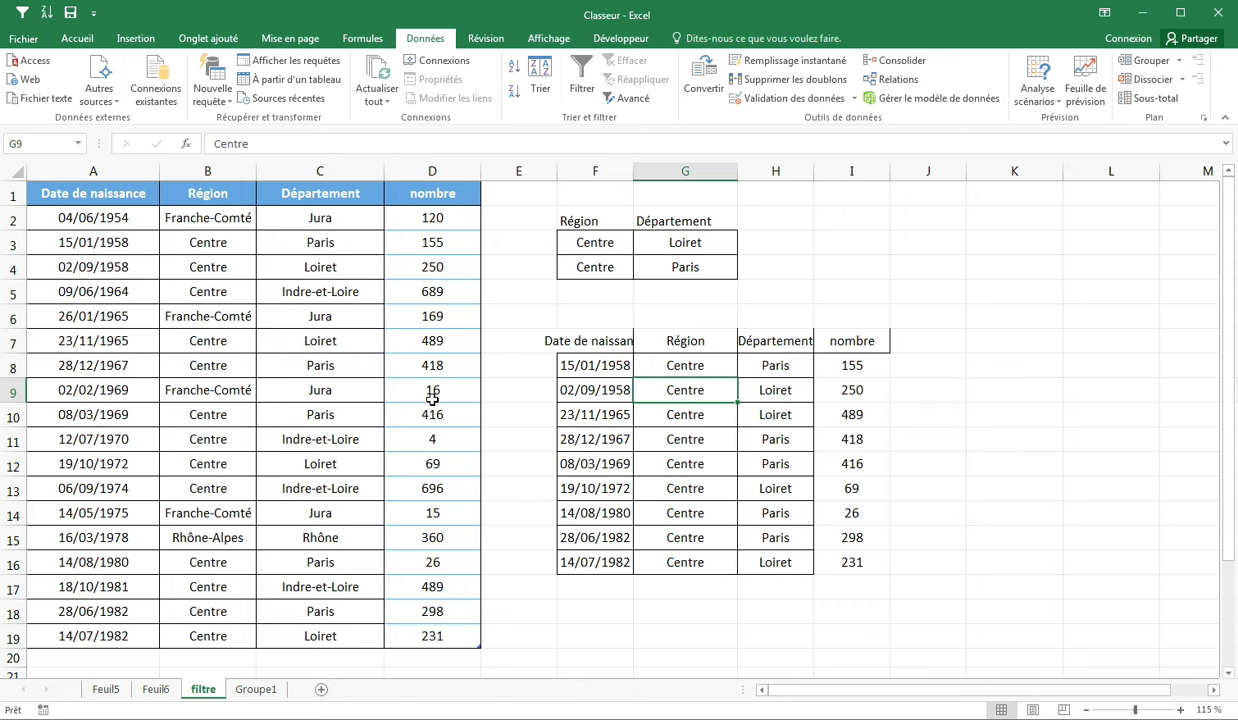
Examine the extracted rows in F7:I16, checking the Région and Département values and comparing the columns with the source table
click(694, 357)
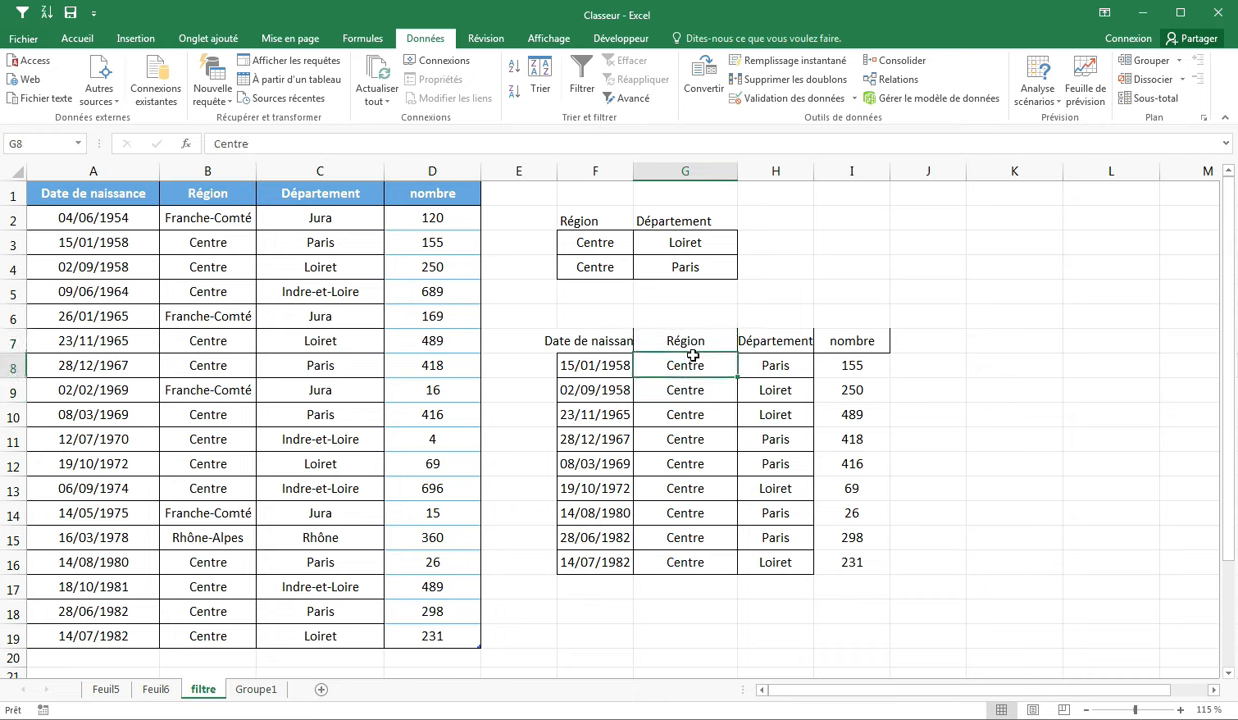
click(785, 362)
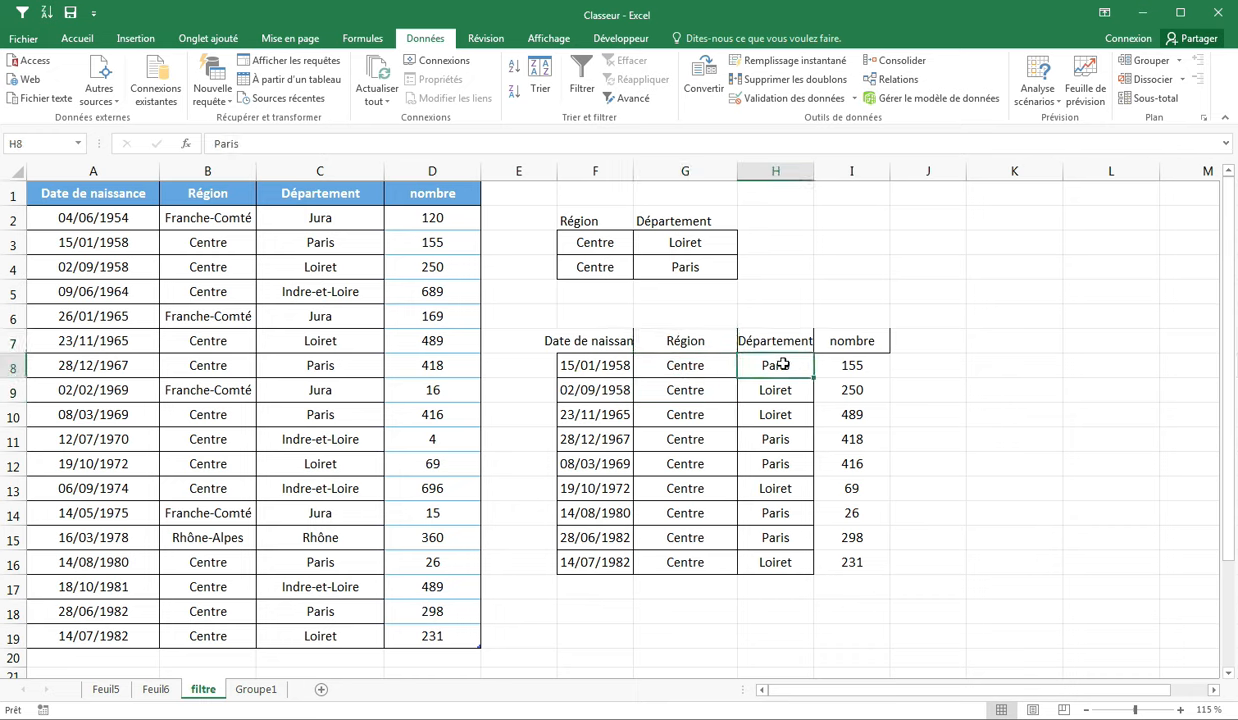
click(682, 389)
click(793, 389)
drag(685, 340, 859, 561)
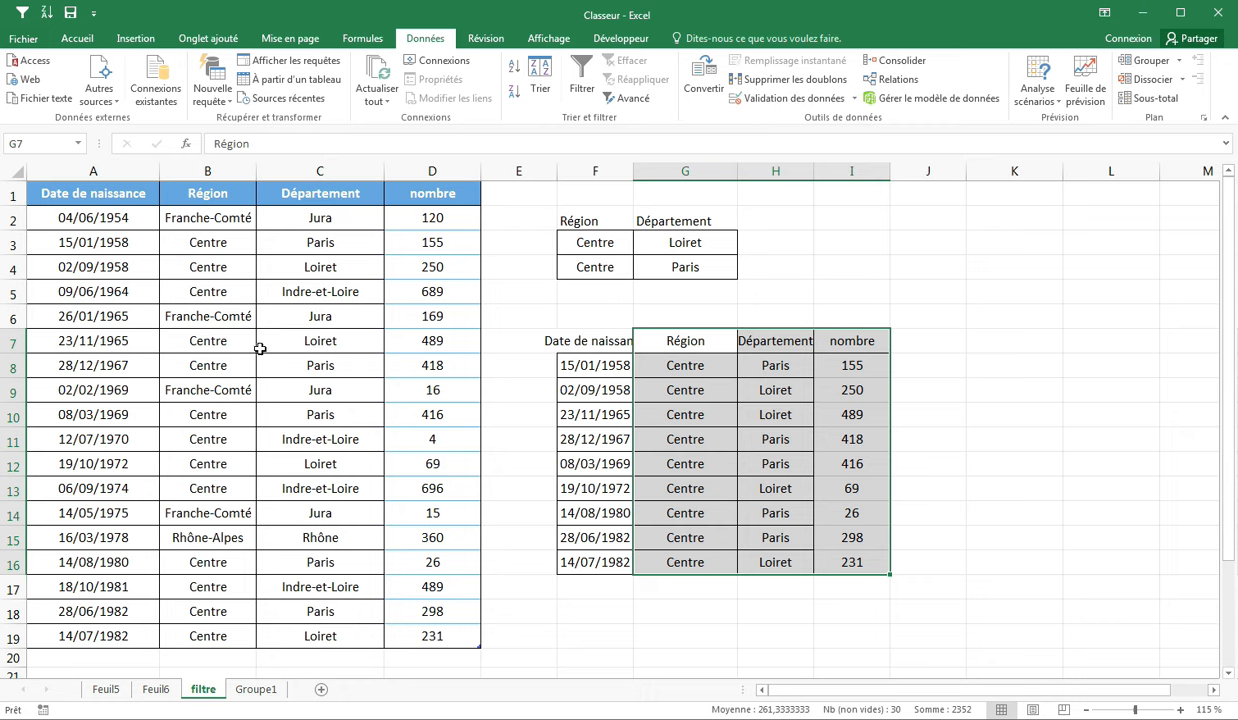
click(785, 365)
drag(600, 345, 866, 562)
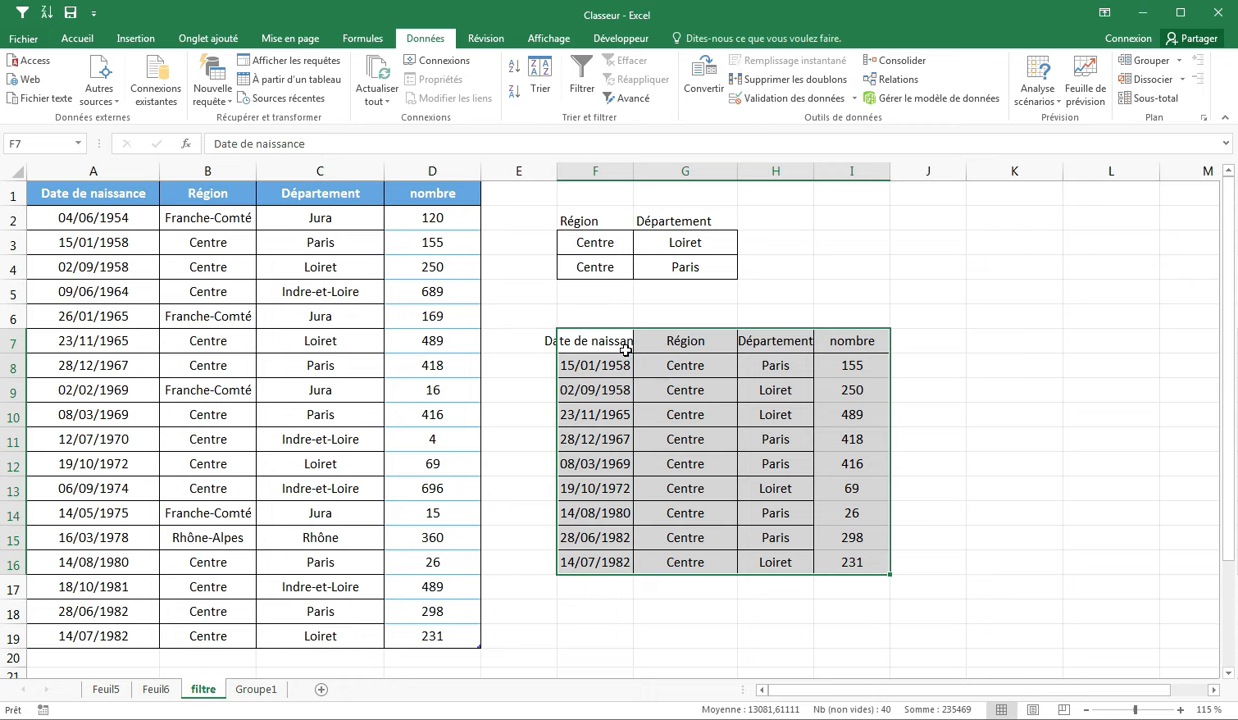
drag(630, 345, 691, 555)
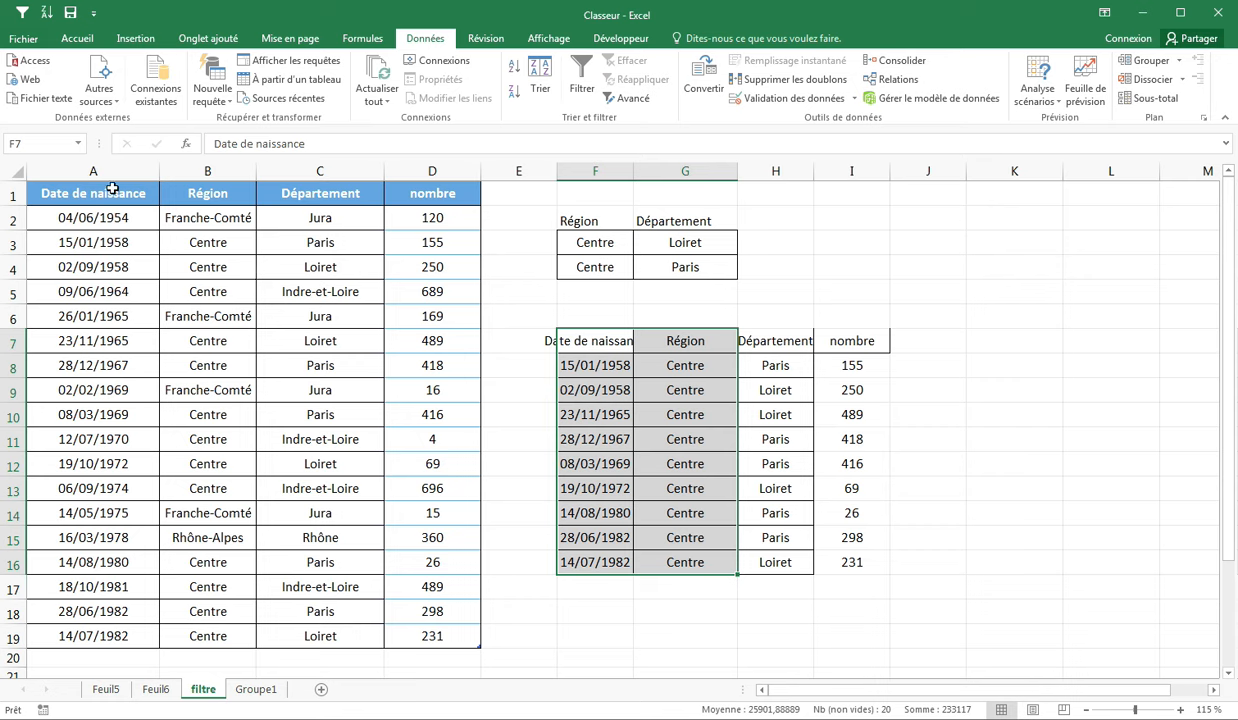
drag(106, 172, 219, 176)
drag(338, 175, 441, 181)
drag(614, 340, 707, 516)
drag(787, 333, 852, 410)
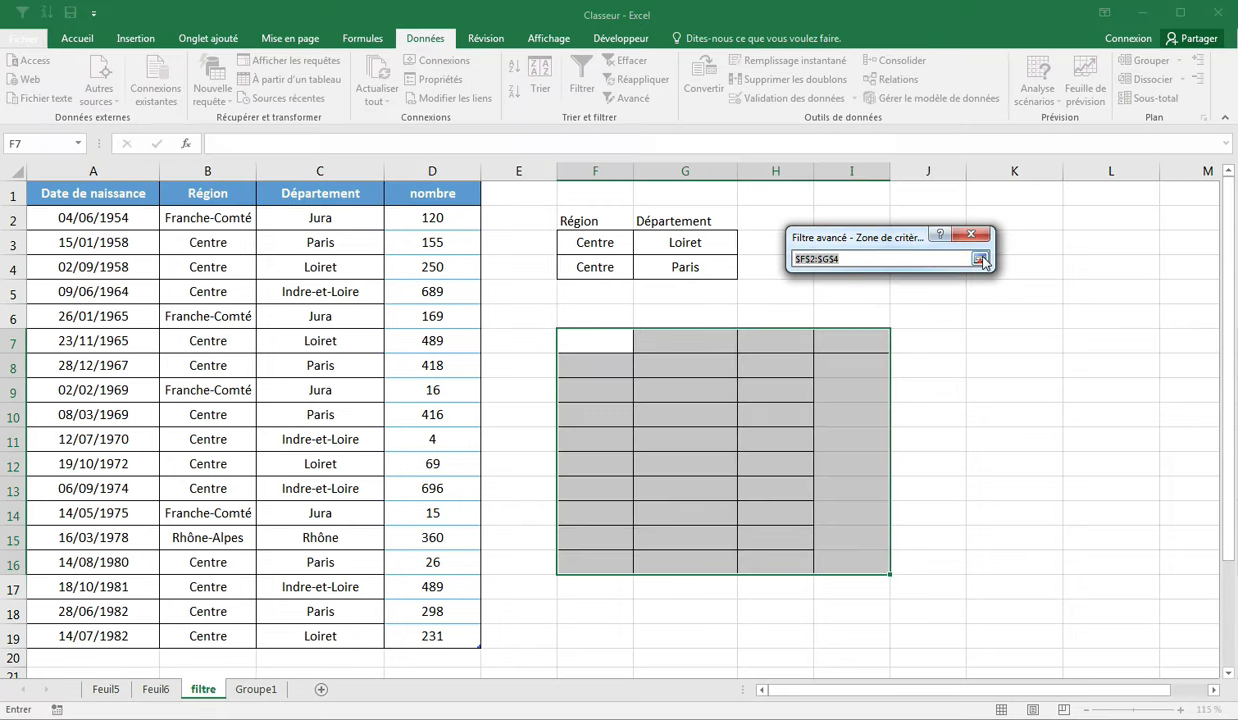
Try to run the advanced filter with criteria range F2:G4 and F7:G7 as the copy destination
click(980, 259)
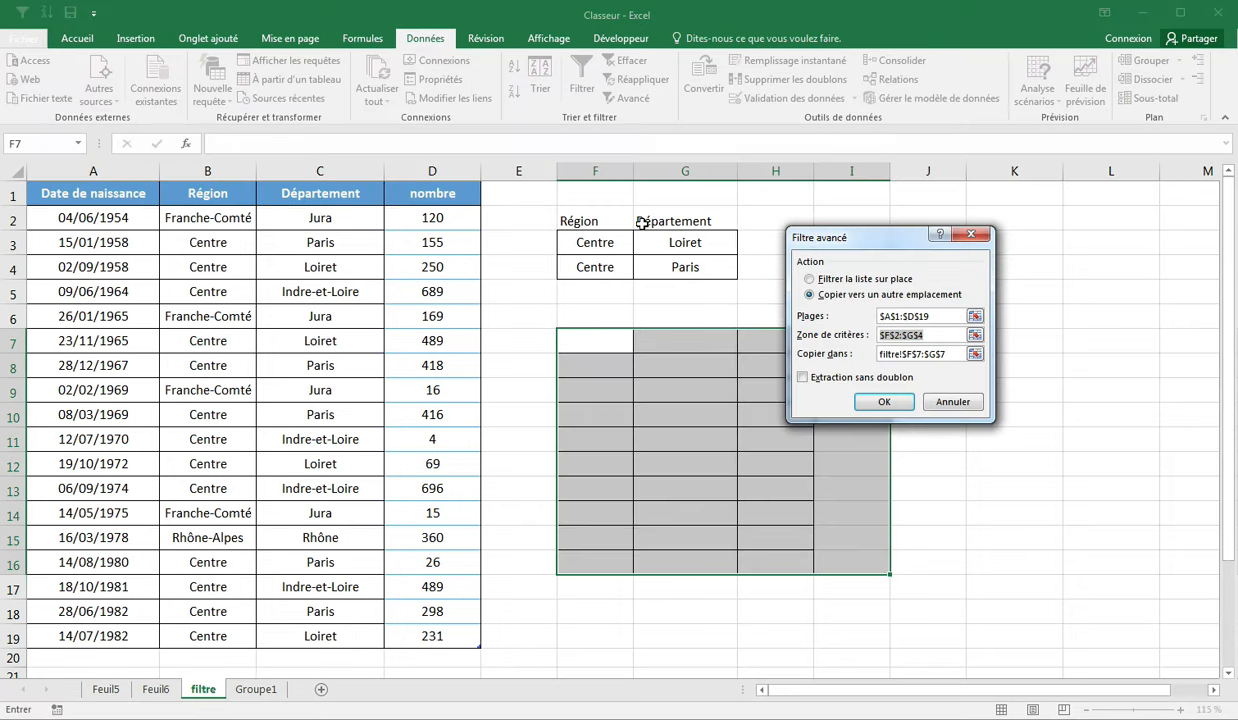
click(977, 340)
drag(594, 222, 700, 266)
click(981, 266)
key(Return)
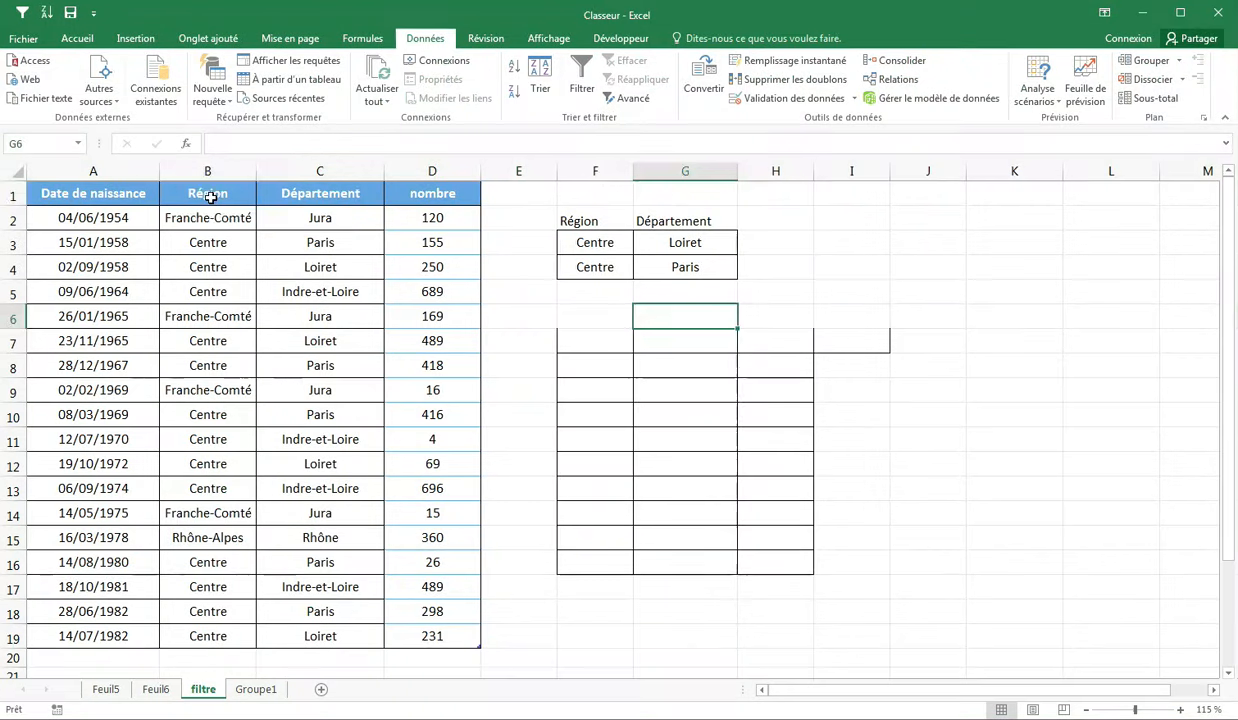
Turn filtering back on for the data table and filter the Région column to show only Franche-Comté
click(203, 190)
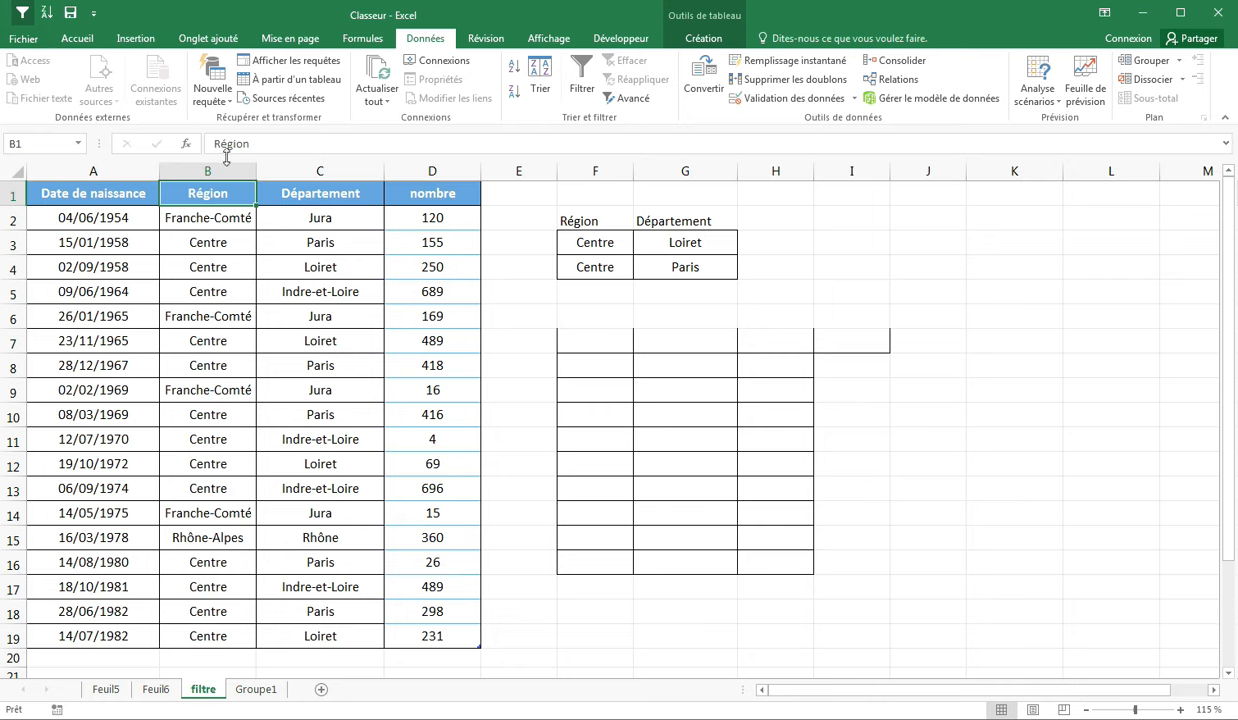
key(ctrl+shift+l)
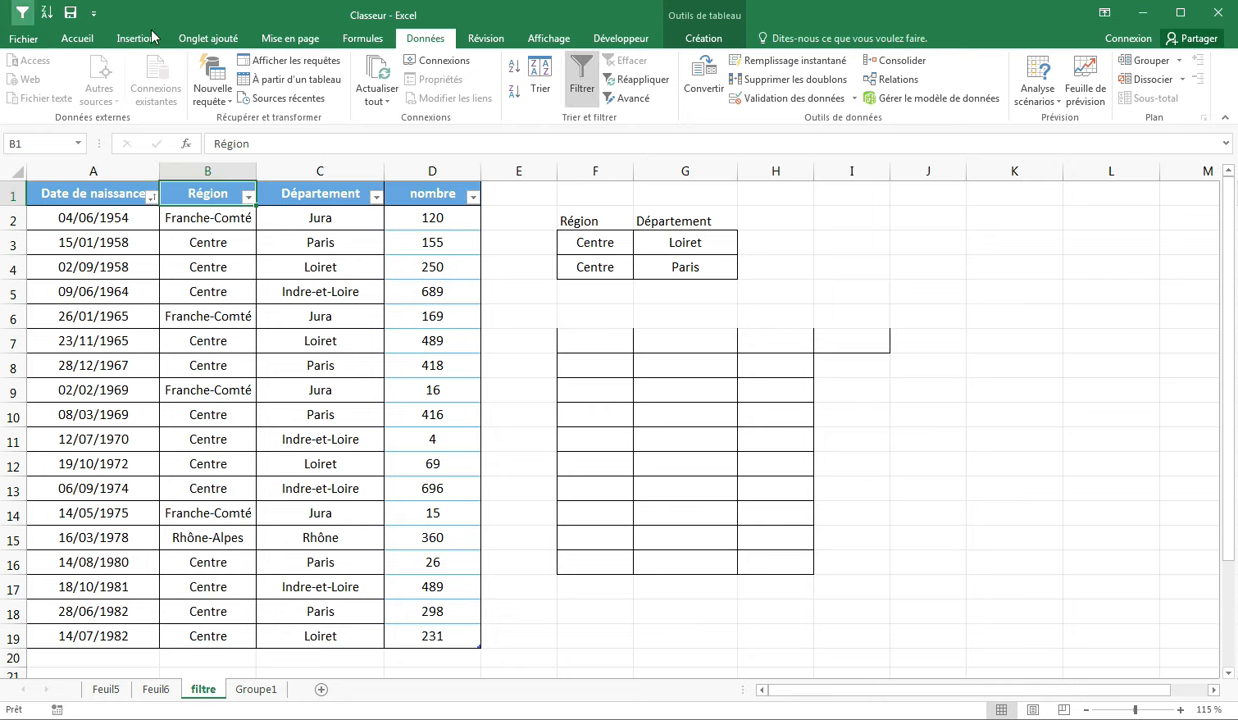
click(247, 196)
click(292, 357)
click(291, 383)
click(341, 516)
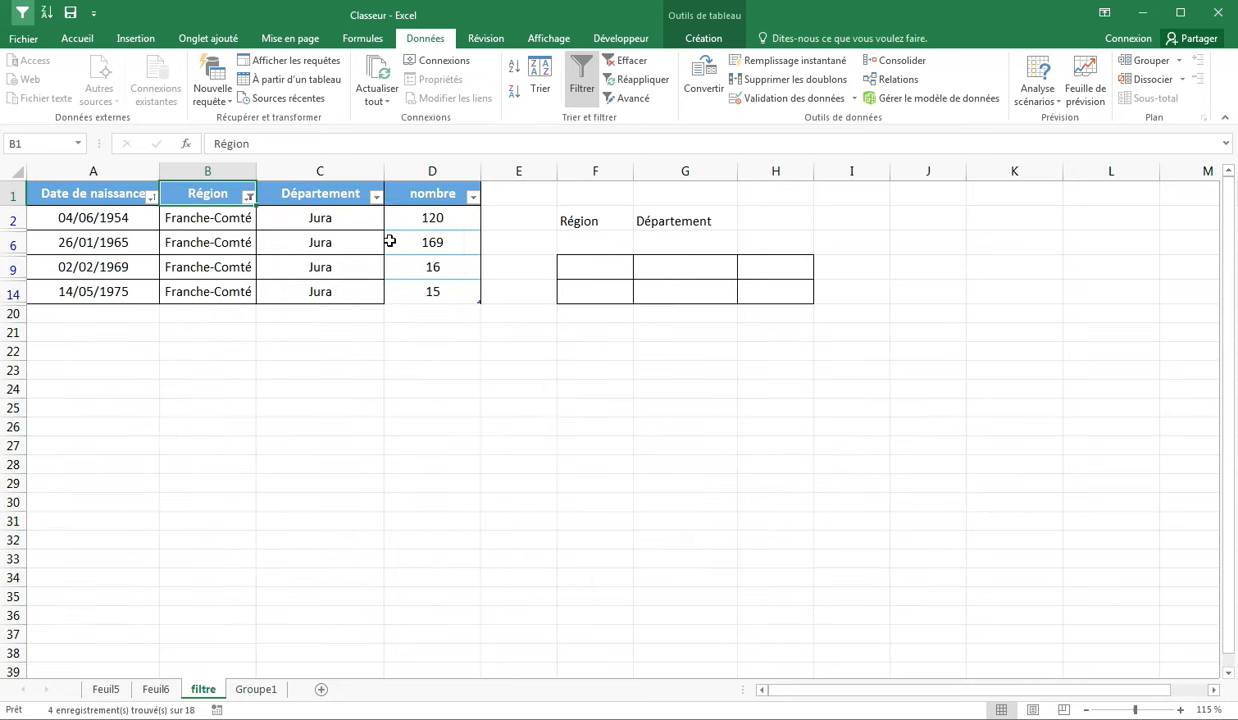
click(393, 240)
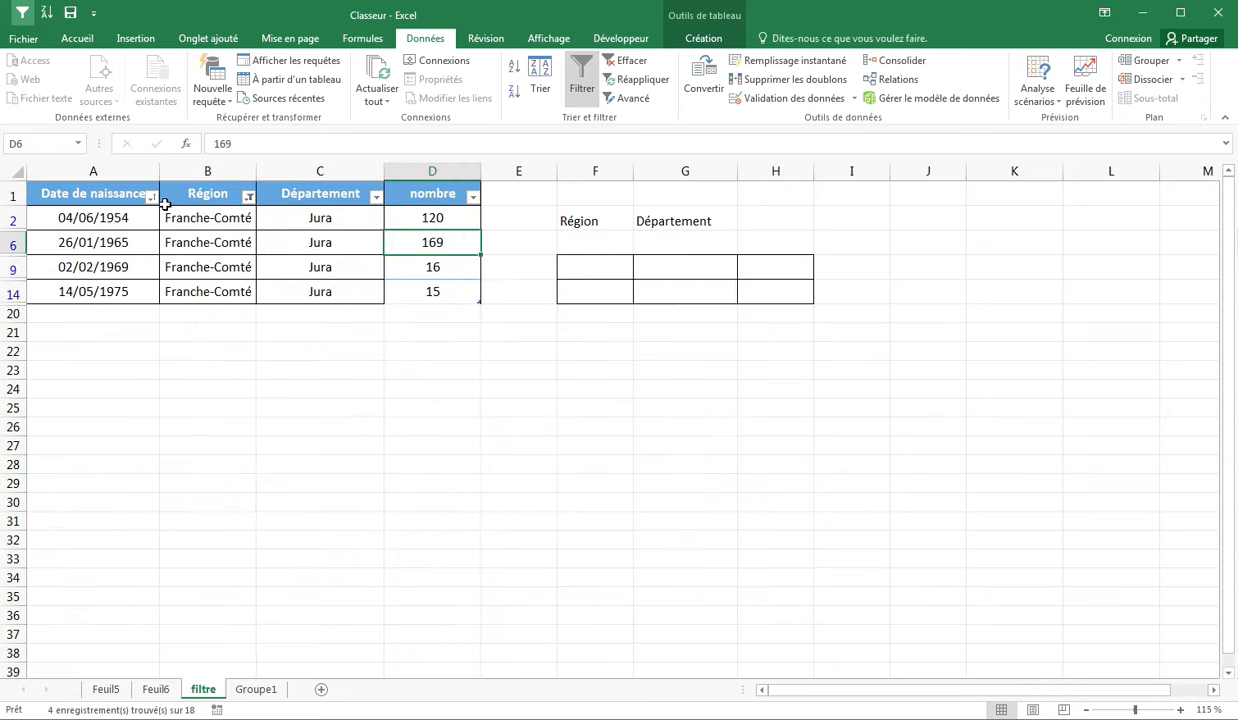